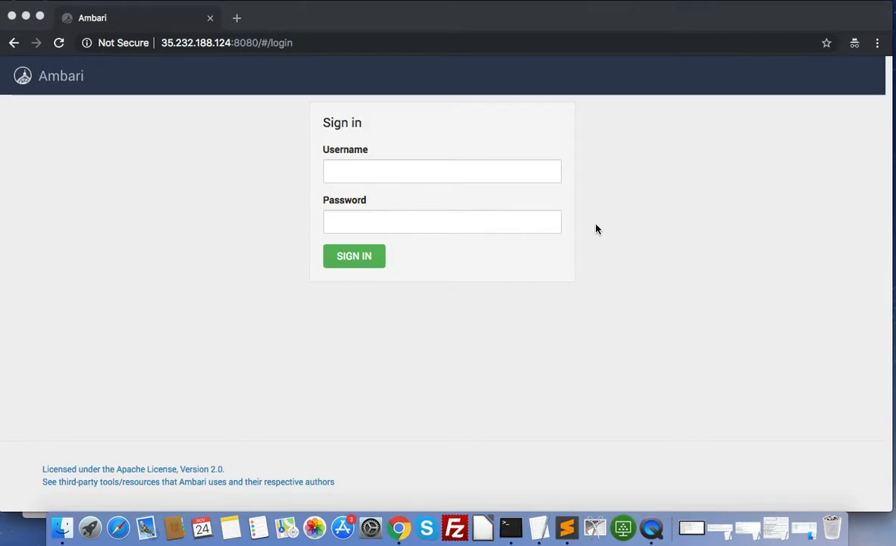
Sign in to Ambari with the administrator username and its password
left_click(479, 176)
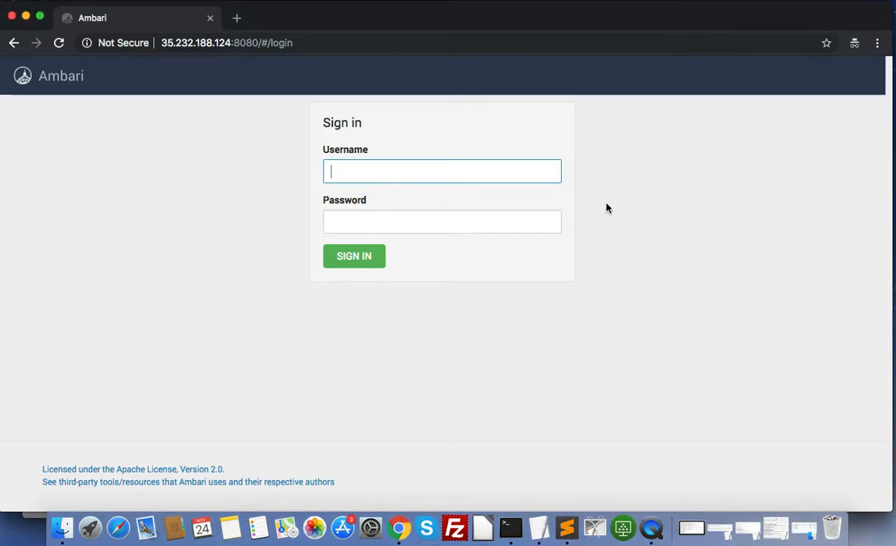
type("admin")
key("Tab")
type("admin")
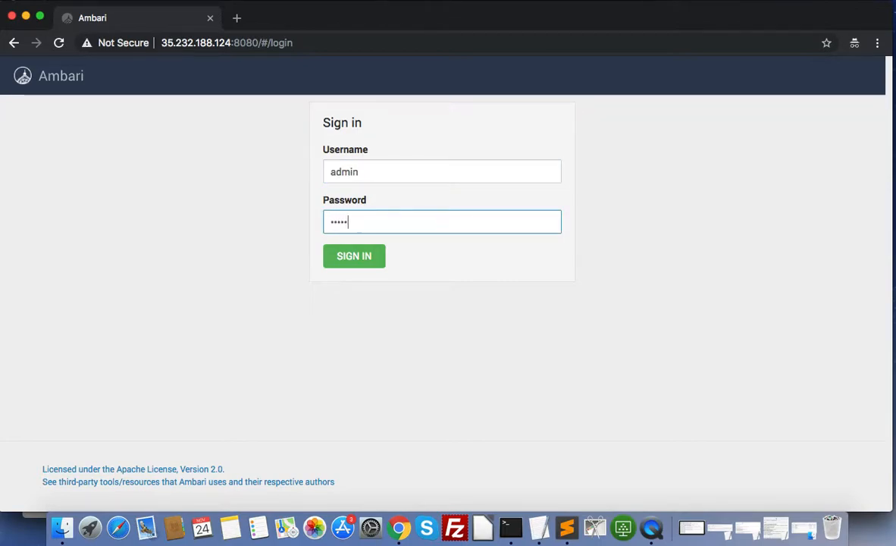
key("Return")
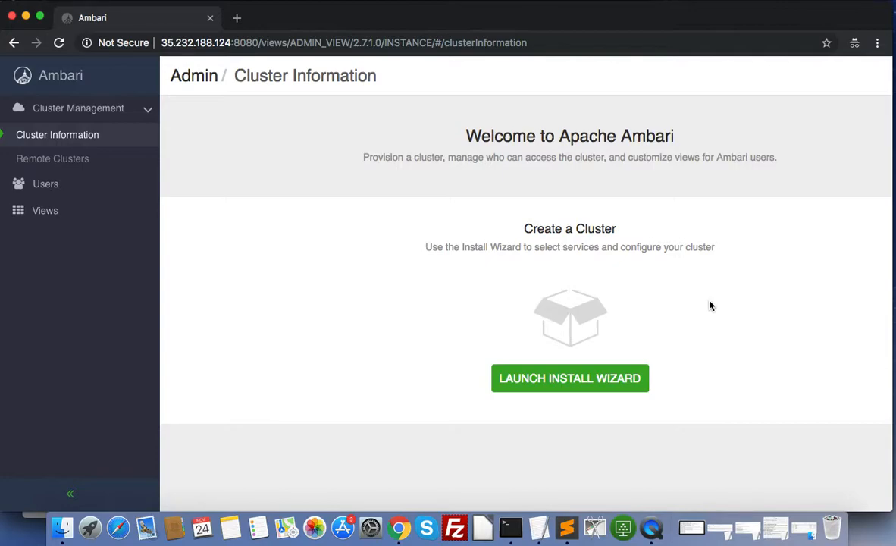
Launch the Cluster Install Wizard and name the cluster 'demo'
left_click(588, 381)
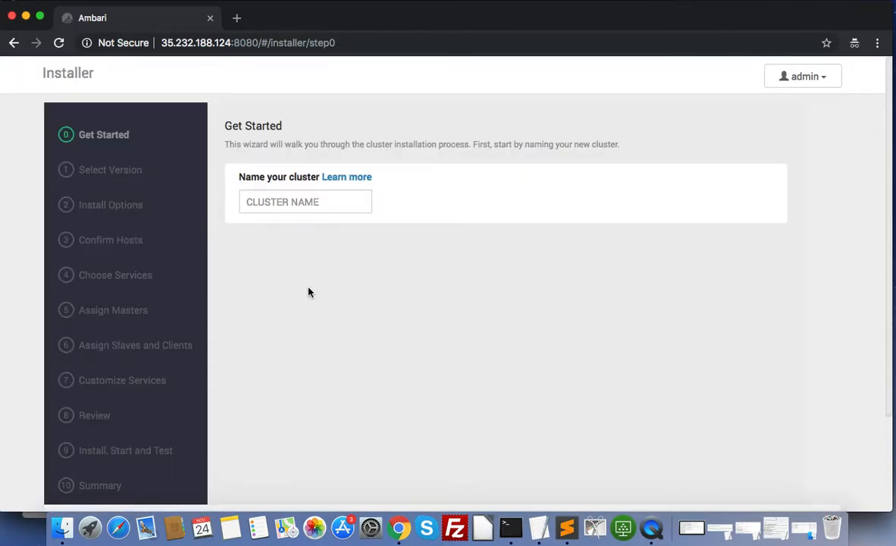
left_click(305, 194)
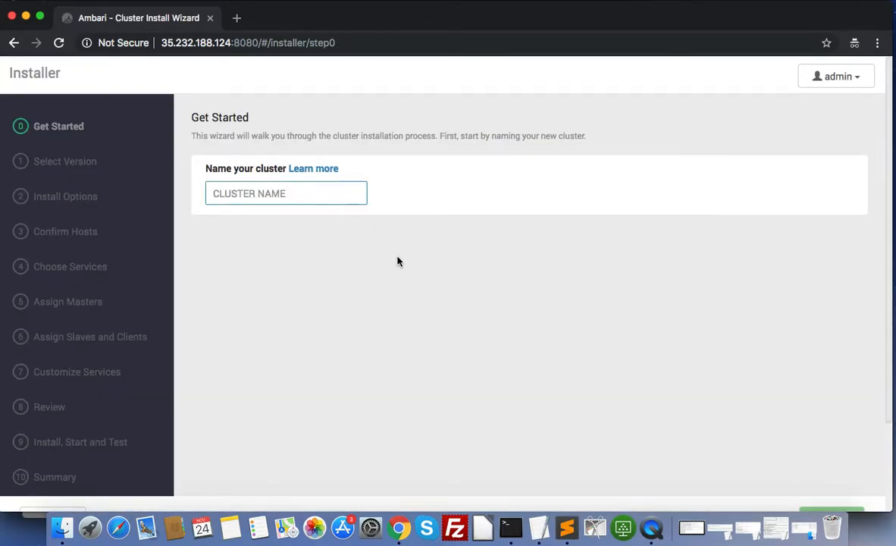
type("demo")
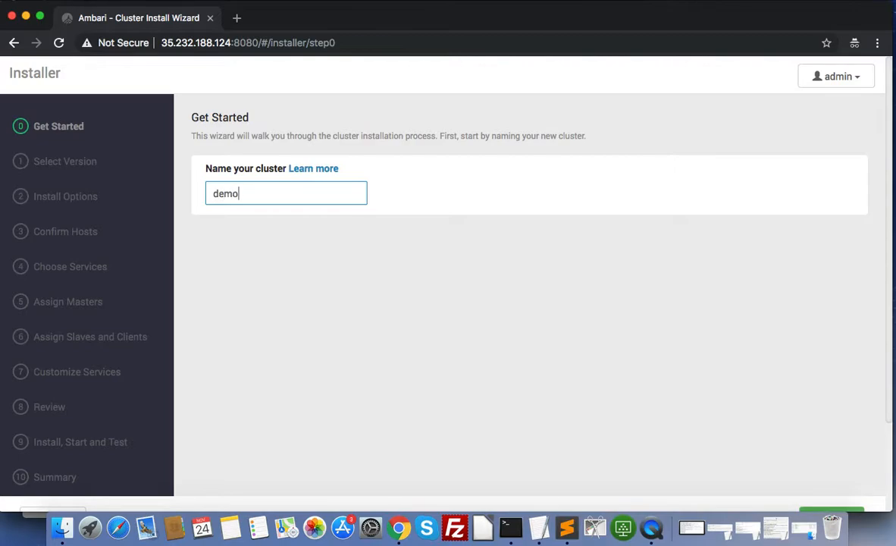
scroll(736, 321, "down", 3)
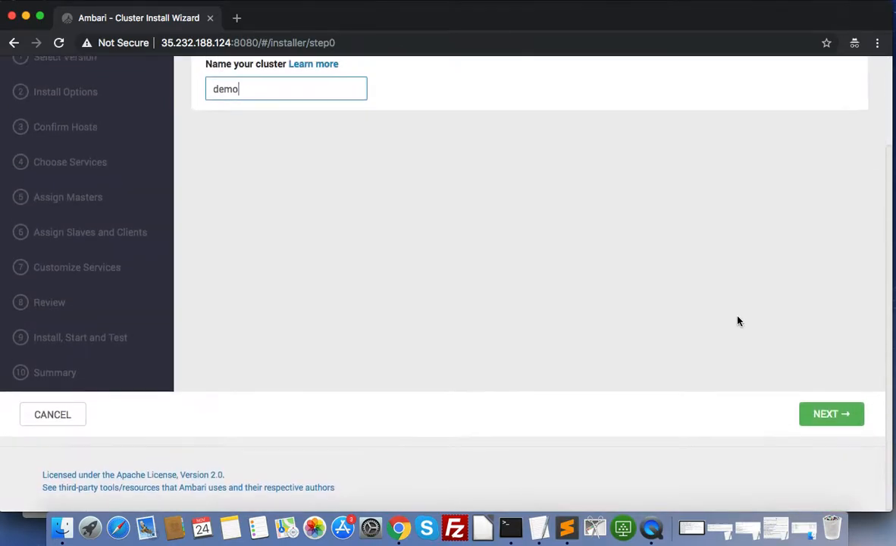
scroll(738, 321, "up", 3)
scroll(739, 321, "down", 3)
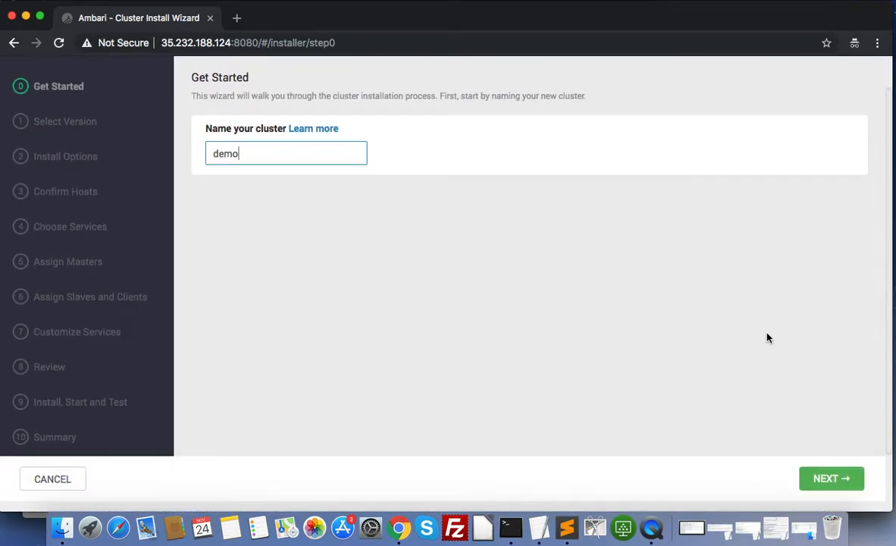
Keep HDP-3.0.1.0 with public repositories, validate the base URLs and advance to Install Options
left_click(822, 478)
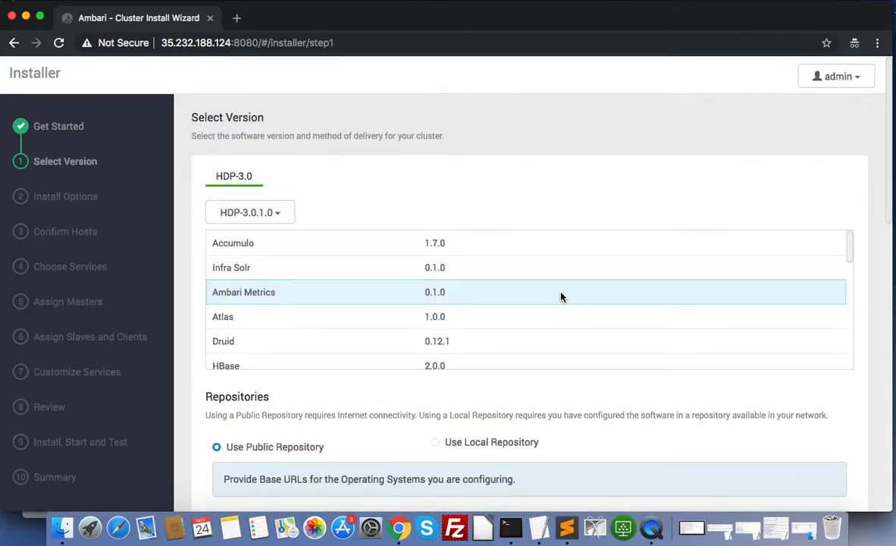
scroll(552, 168, "down", 2)
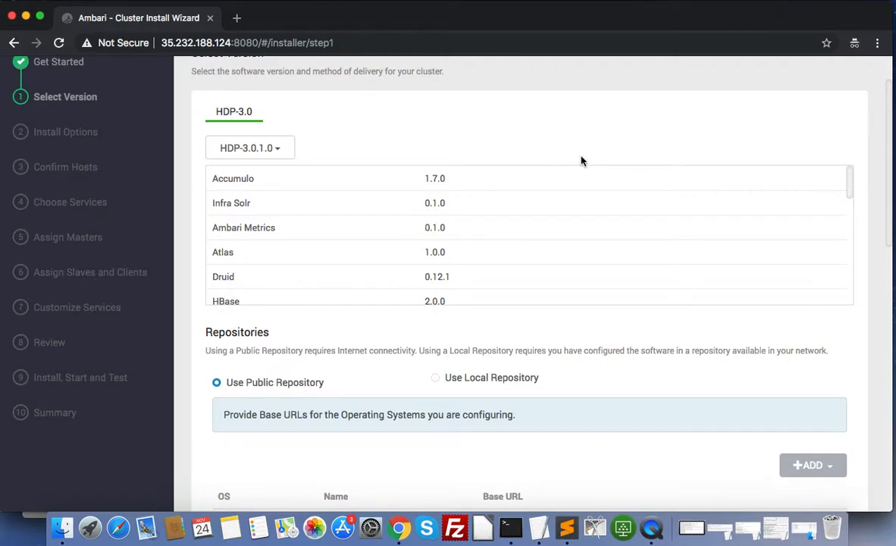
scroll(581, 160, "down", 3)
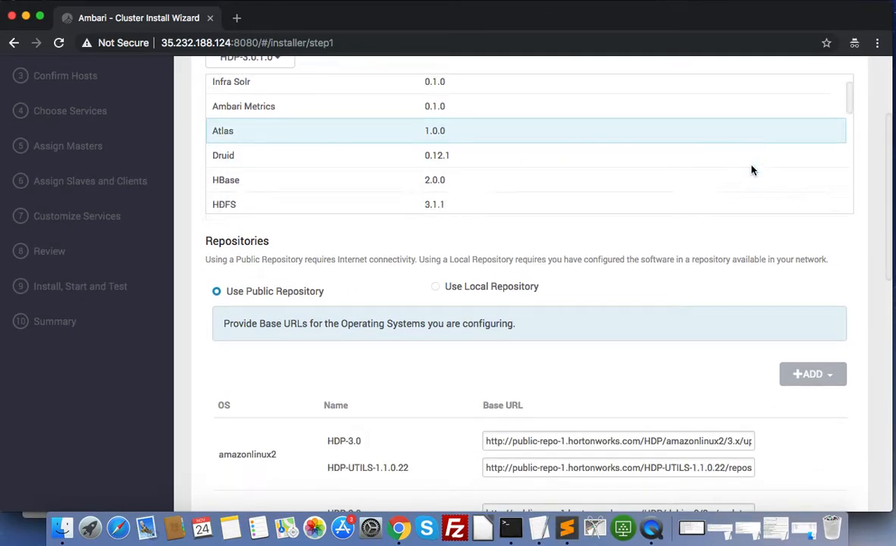
scroll(751, 171, "down", 5)
scroll(750, 170, "down", 10)
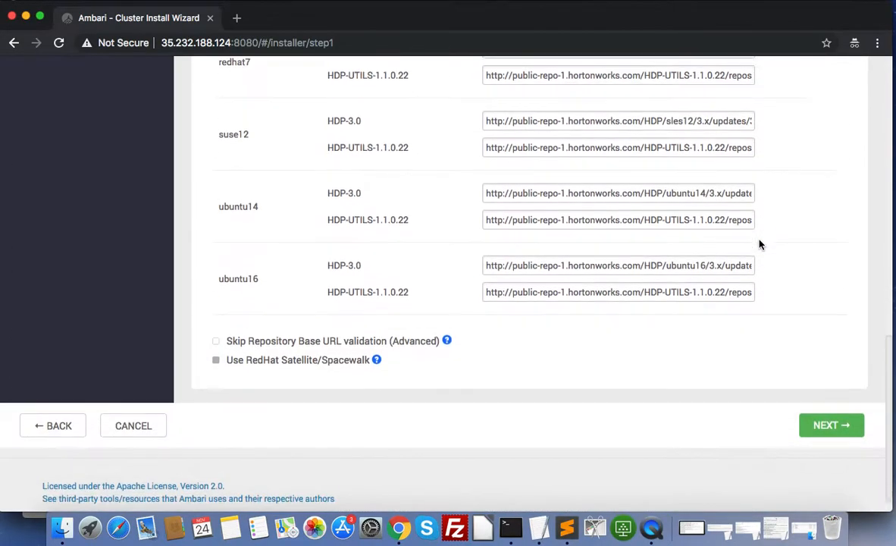
scroll(760, 244, "up", 3)
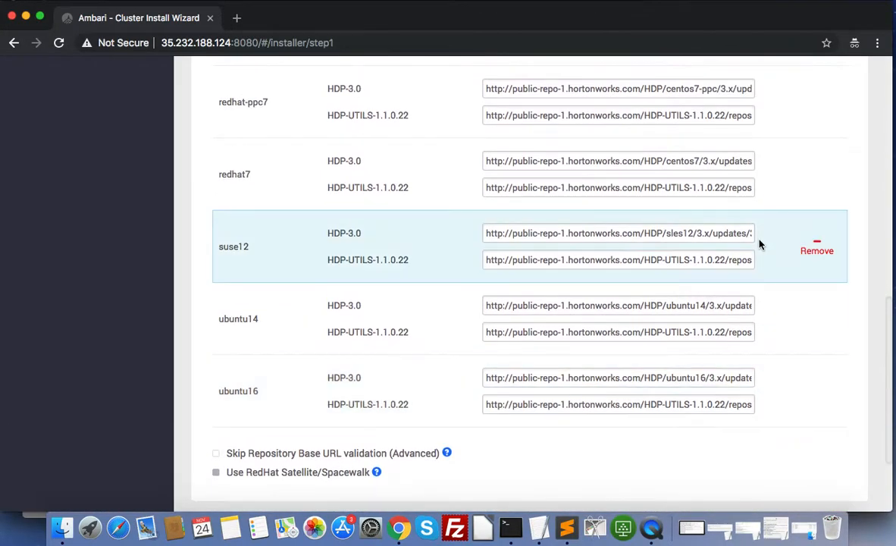
scroll(761, 244, "up", 15)
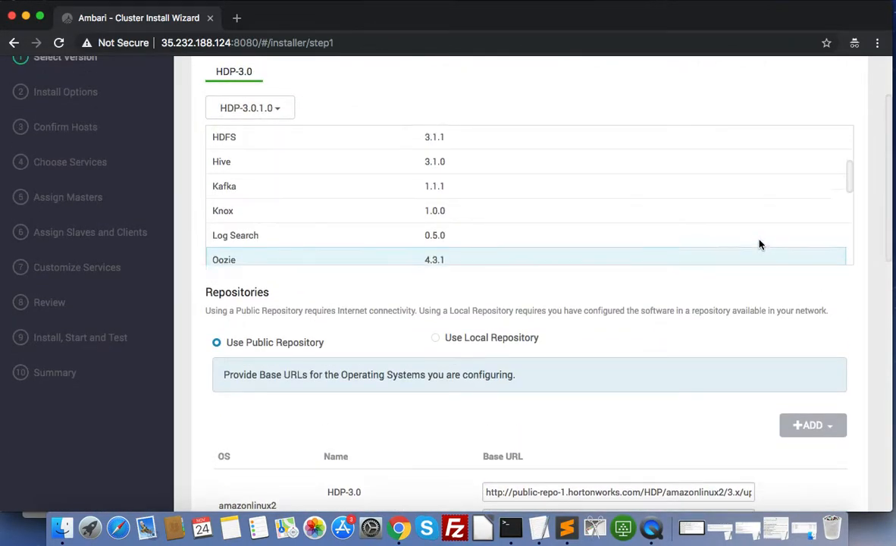
scroll(760, 244, "up", 4)
scroll(755, 354, "down", 15)
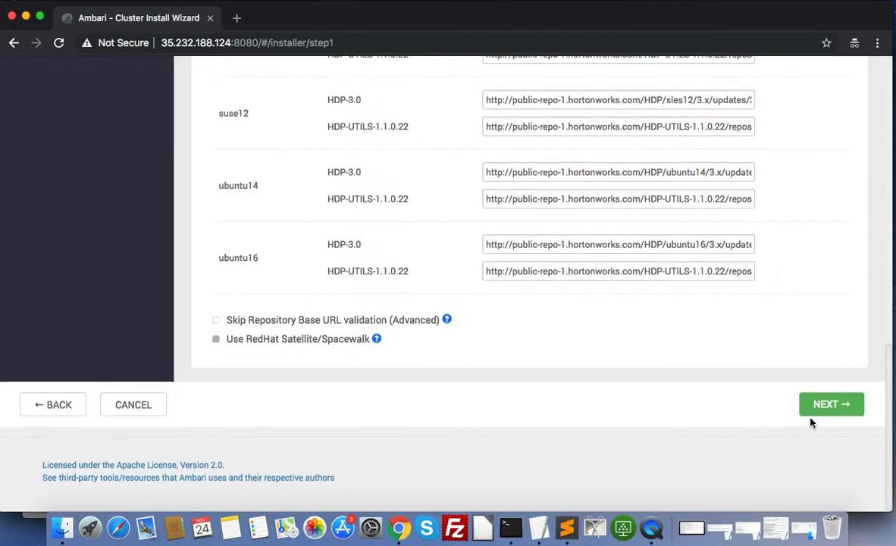
left_click(815, 406)
scroll(768, 225, "up", 10)
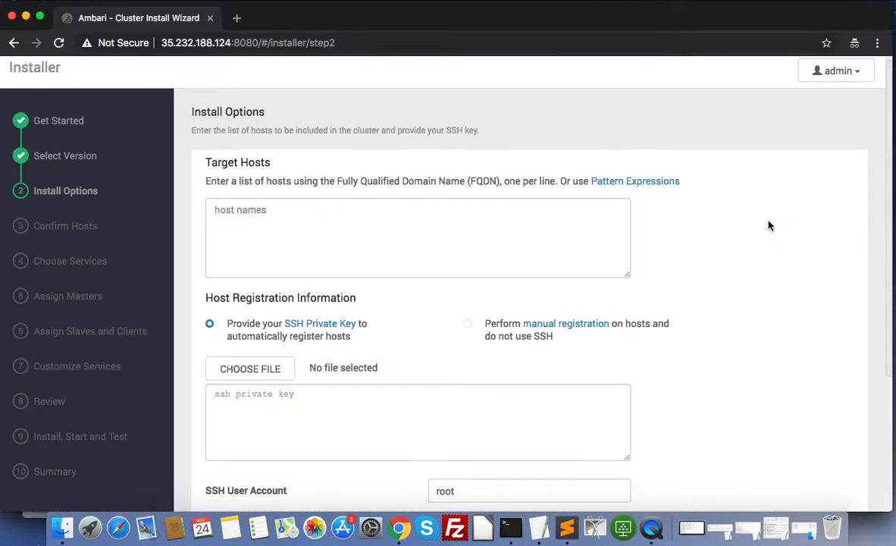
left_click(289, 209)
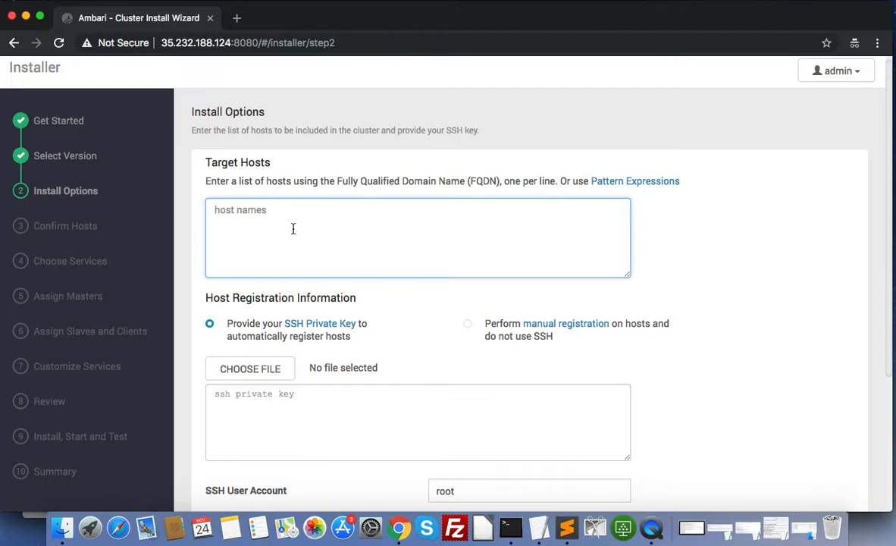
Fill the Target Hosts box with the three host FQDNs
type("c")
key("BackSpace")
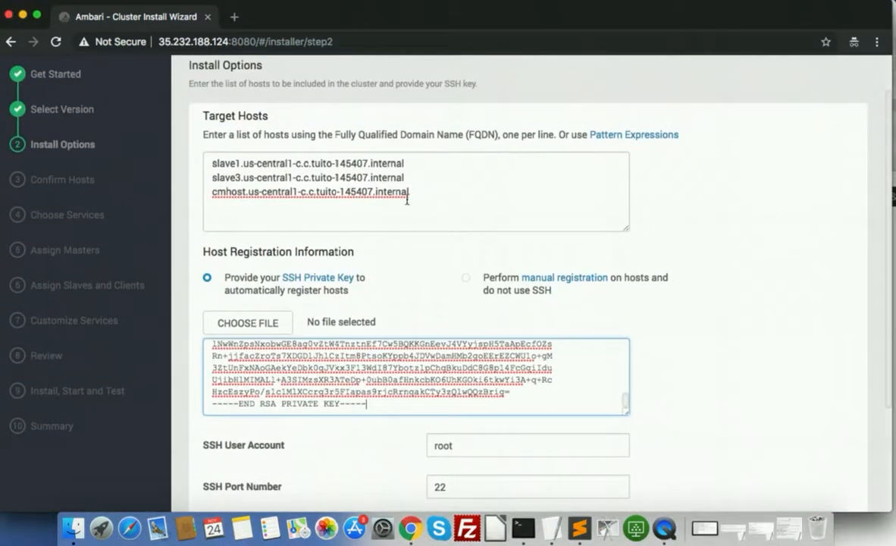
left_click_drag(410, 193, 190, 146)
left_click(414, 194)
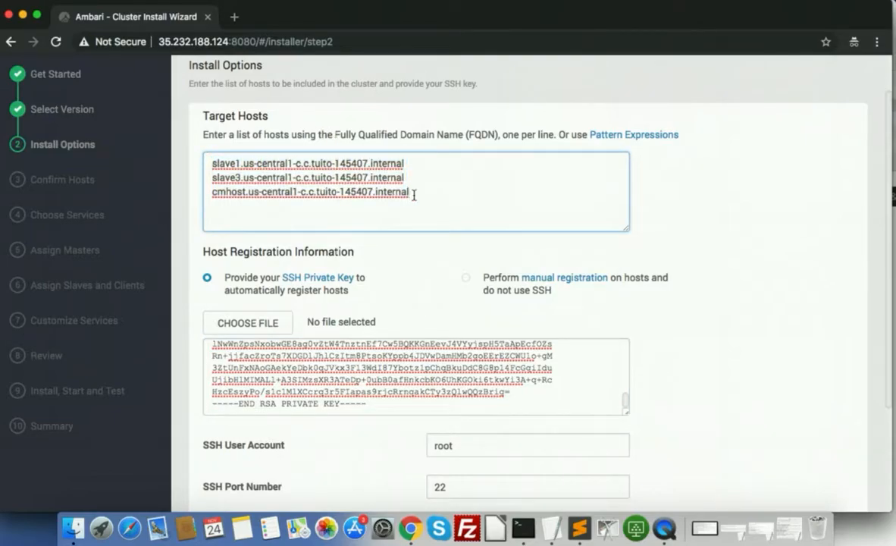
Verify the pasted SSH private key, SSH user root and port 22
scroll(415, 195, "down", 2)
left_click(398, 321)
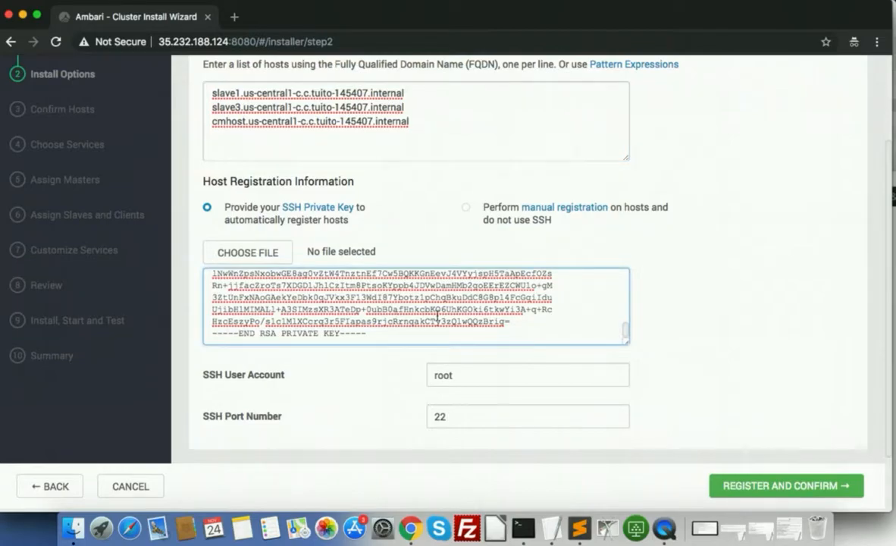
left_click(527, 374)
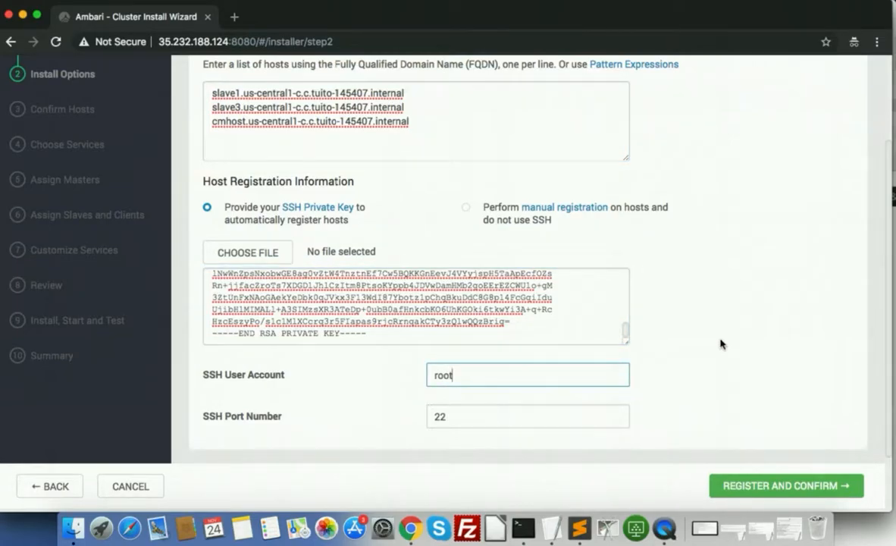
scroll(720, 344, "down", 2)
scroll(743, 327, "up", 4)
scroll(743, 326, "up", 1)
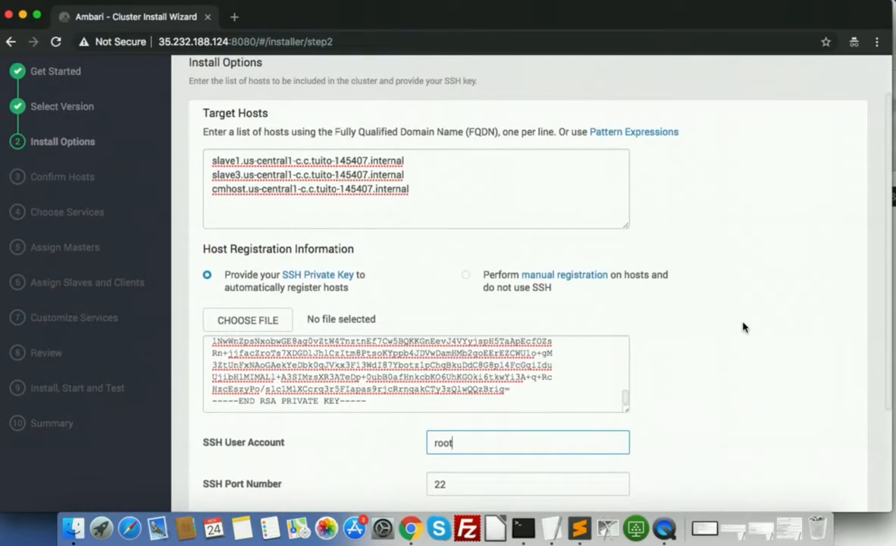
scroll(744, 326, "down", 3)
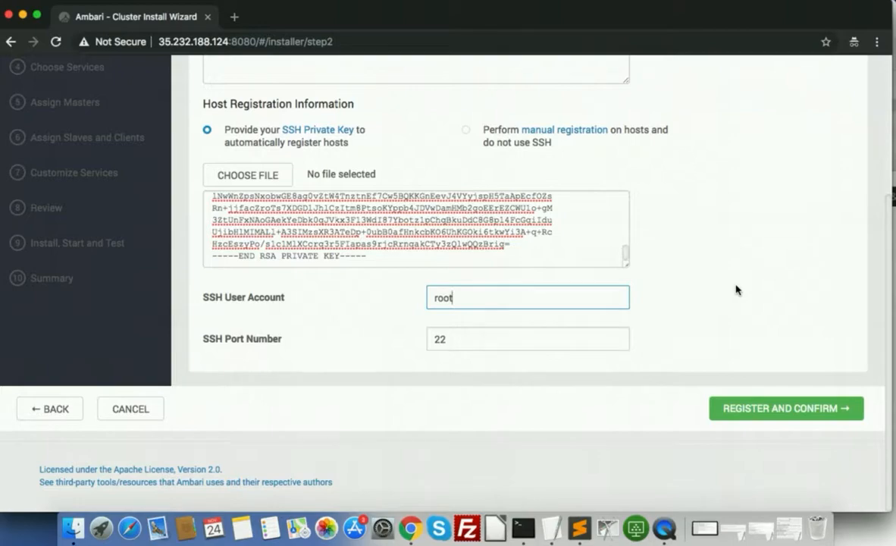
scroll(737, 289, "up", 1)
scroll(736, 289, "down", 1)
scroll(757, 375, "up", 1)
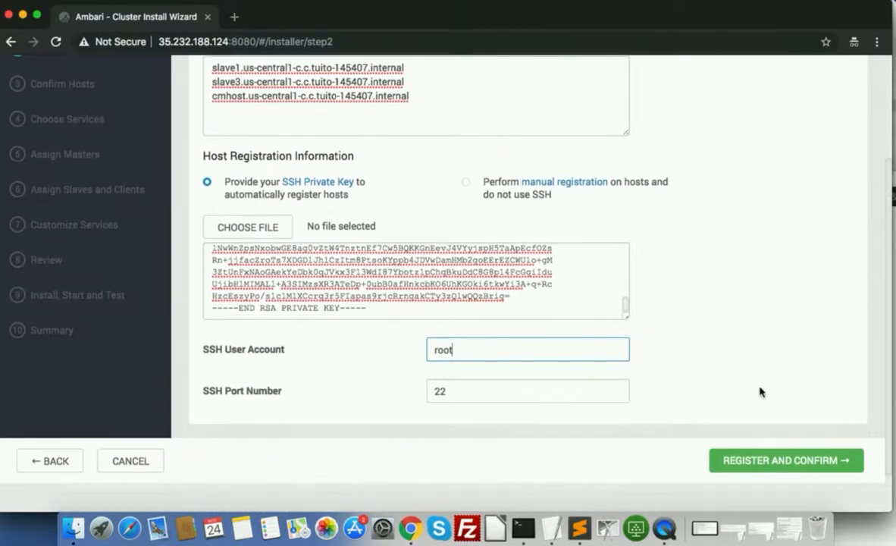
Register and confirm the three hosts, waiting until all show Success and pass checks
left_click(765, 460)
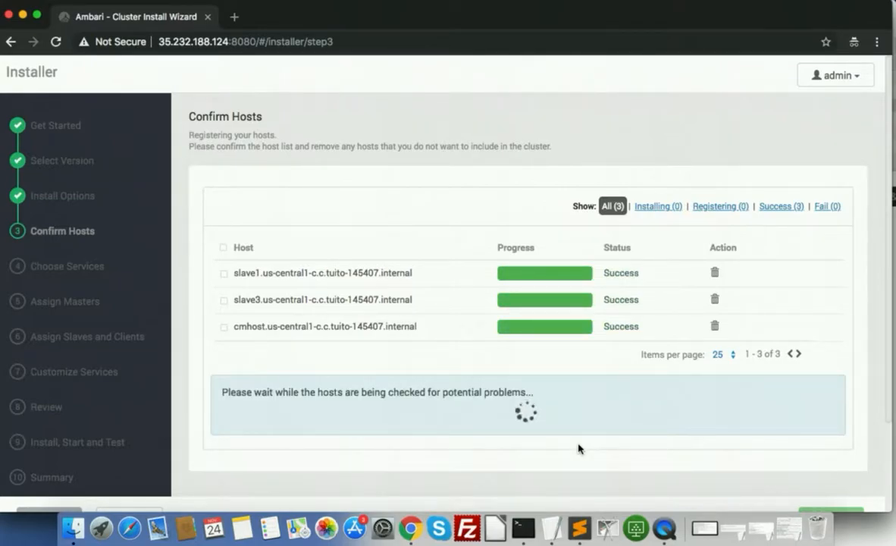
scroll(579, 449, "down", 3)
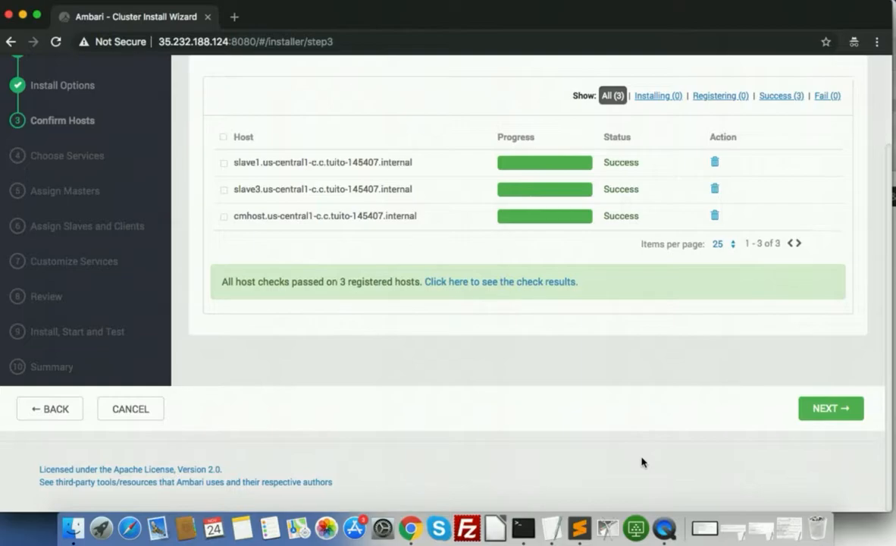
scroll(641, 462, "up", 3)
scroll(641, 462, "down", 3)
scroll(687, 384, "up", 3)
scroll(686, 385, "down", 3)
Move to Choose Services and clear every service selection
left_click(825, 408)
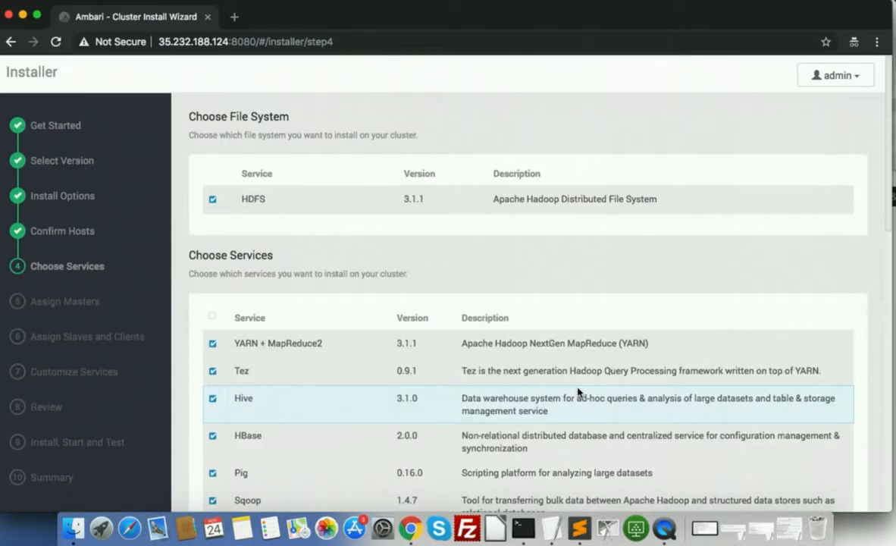
scroll(614, 316, "down", 15)
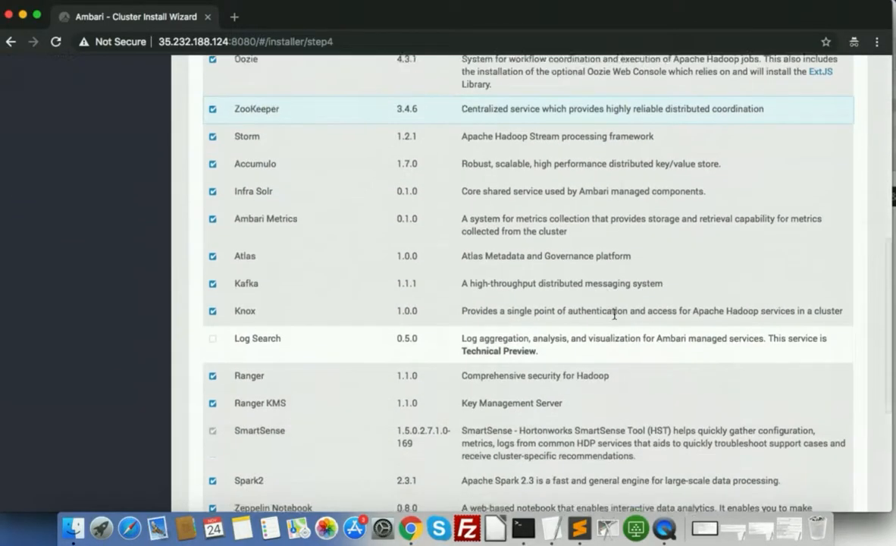
scroll(614, 318, "up", 4)
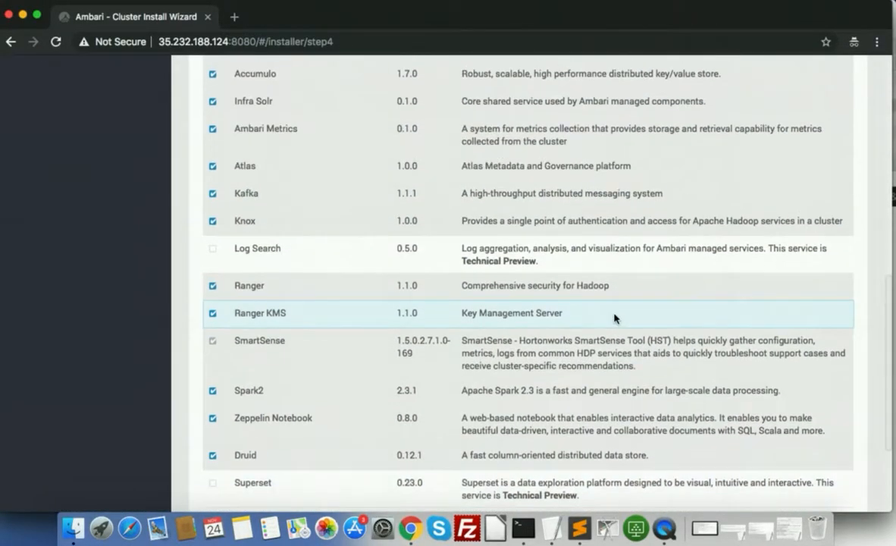
scroll(614, 317, "up", 12)
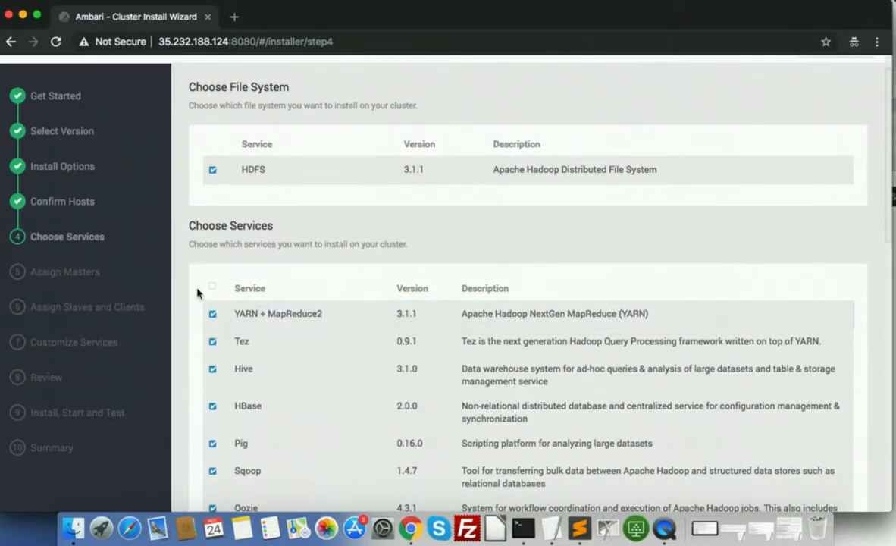
left_click(213, 288)
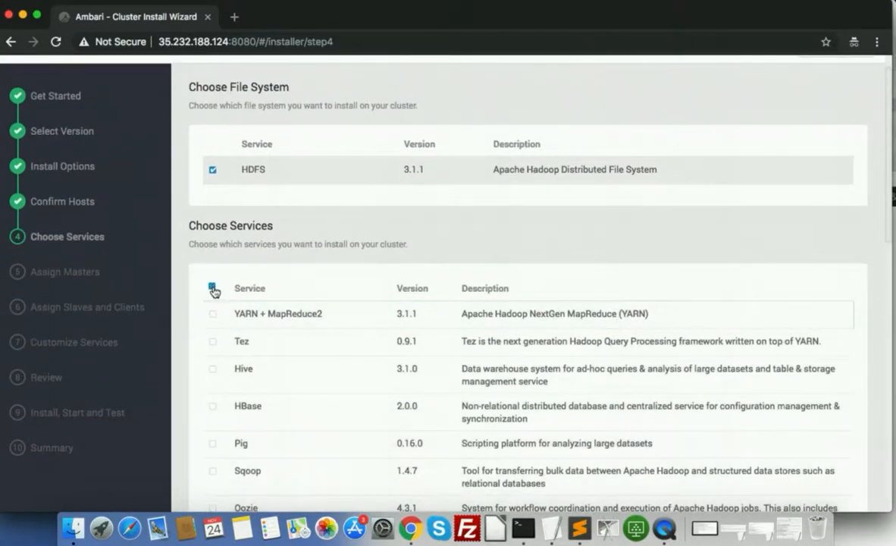
Select YARN + MapReduce2 and Hive
scroll(383, 226, "down", 2)
left_click(212, 224)
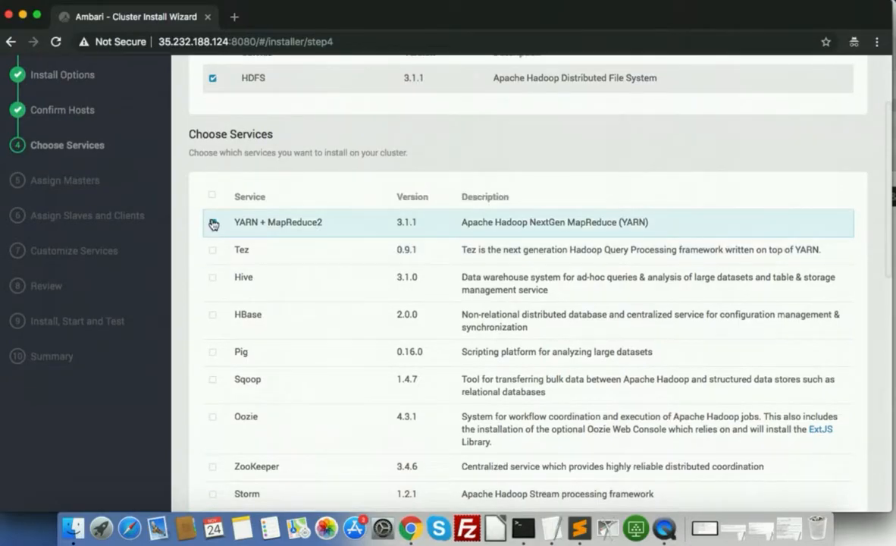
scroll(531, 163, "down", 1)
left_click(212, 234)
Select ZooKeeper and review the rest of the service list
scroll(270, 279, "down", 1)
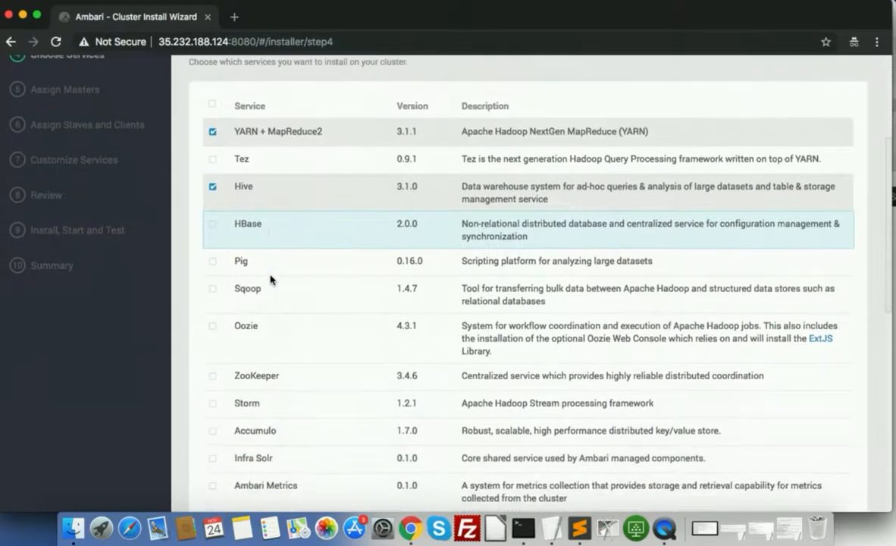
left_click(213, 288)
scroll(218, 290, "down", 1)
scroll(216, 290, "down", 1)
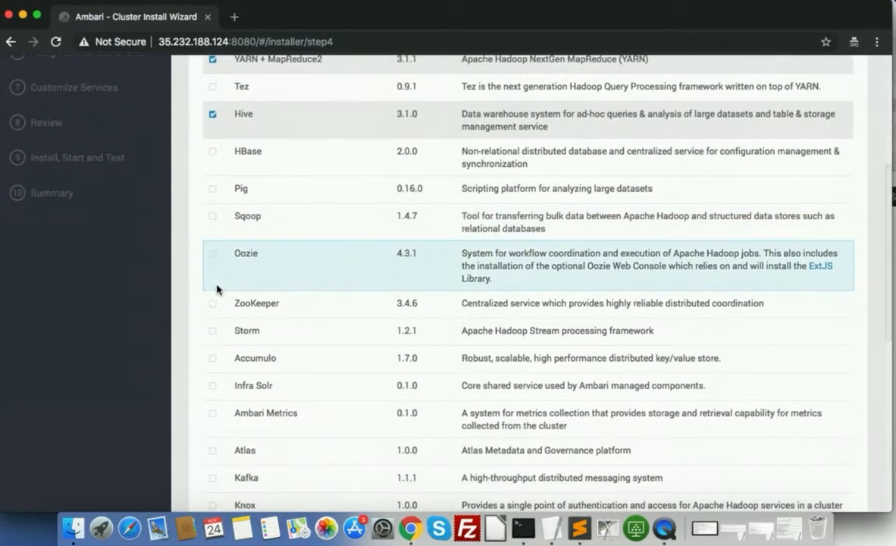
left_click(213, 304)
scroll(212, 307, "down", 2)
scroll(213, 310, "down", 2)
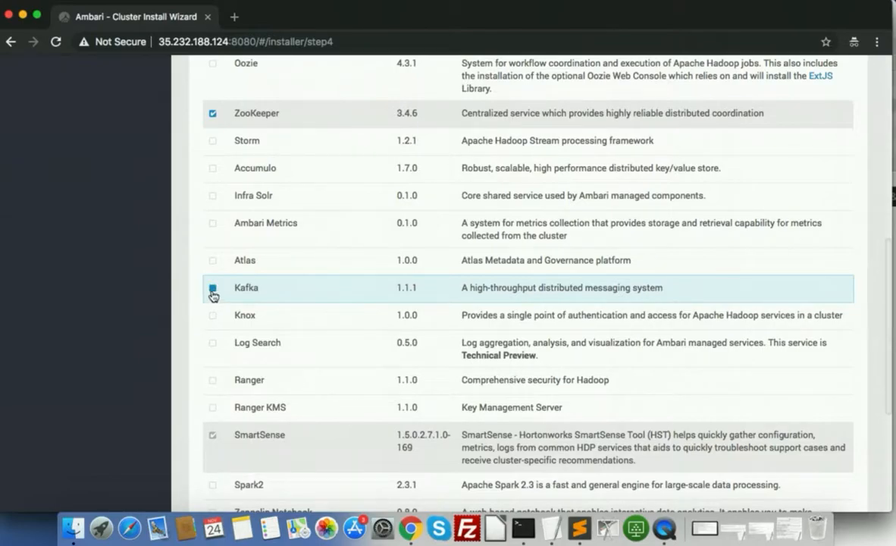
scroll(211, 297, "down", 2)
scroll(211, 295, "down", 1)
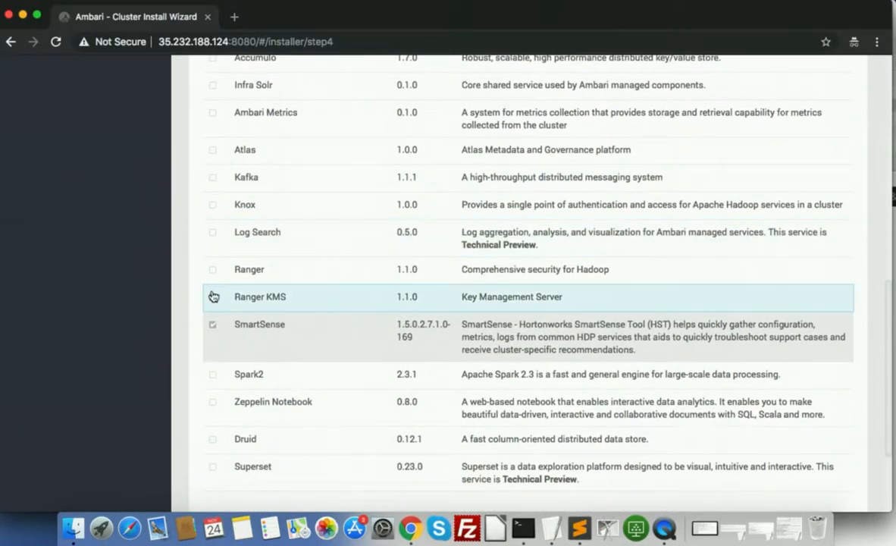
scroll(212, 295, "down", 2)
scroll(331, 452, "up", 7)
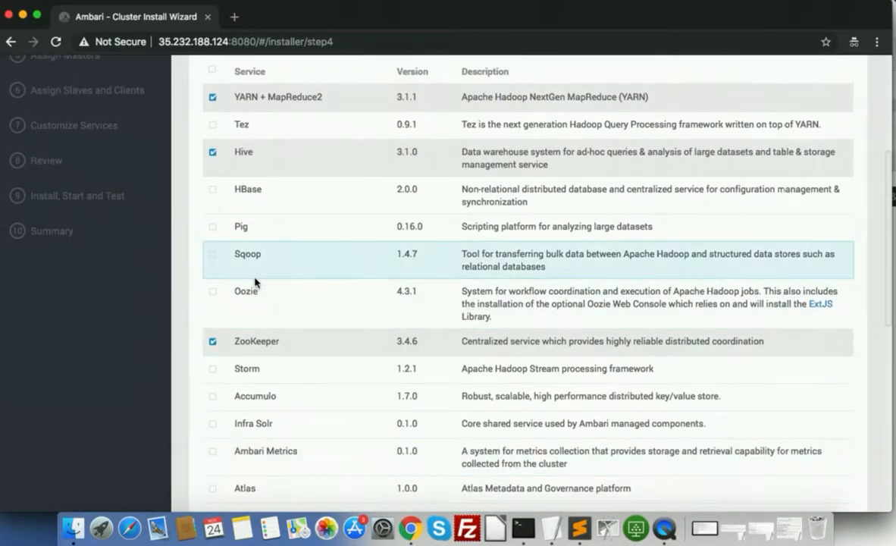
scroll(254, 282, "up", 2)
scroll(356, 345, "down", 10)
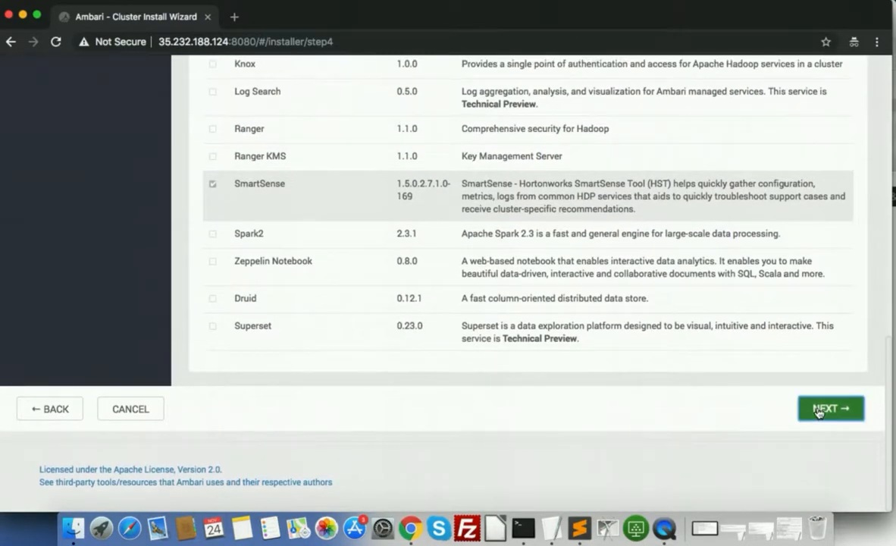
Add Tez to the selected services after the dependency prompt
left_click(825, 406)
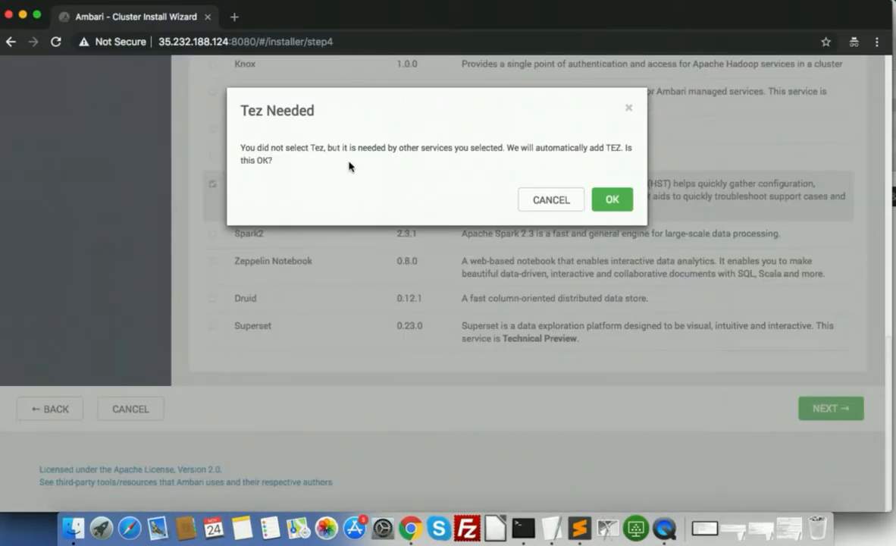
left_click(553, 200)
scroll(370, 202, "up", 7)
scroll(274, 230, "up", 3)
left_click(212, 256)
scroll(741, 337, "down", 15)
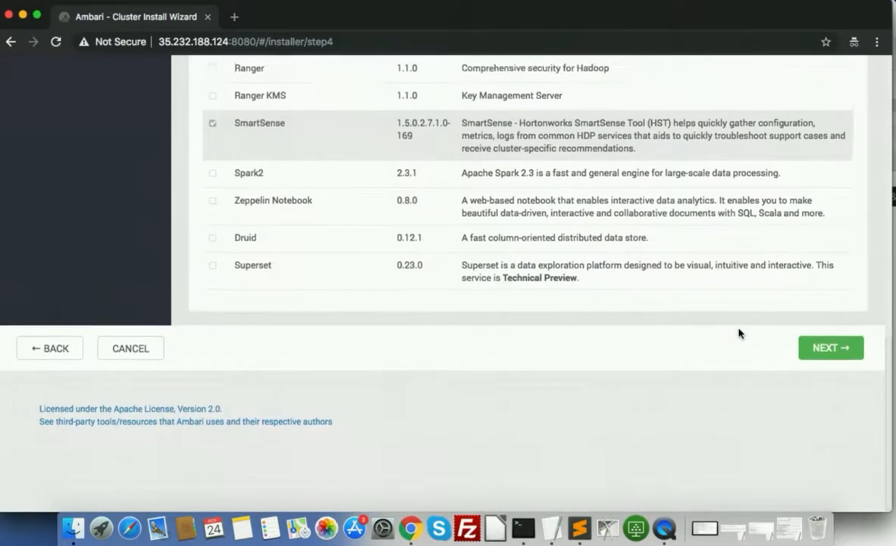
Go back from the skip warning and include Ambari Metrics in the services
left_click(822, 415)
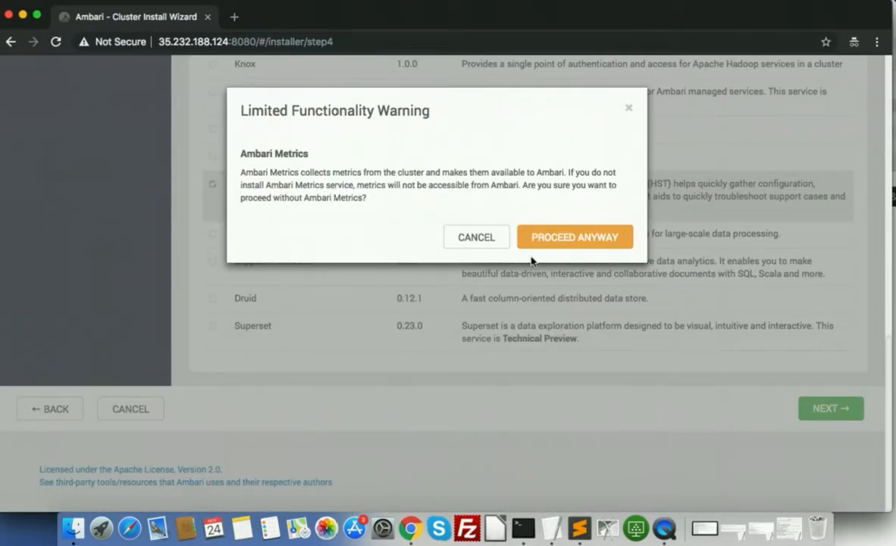
left_click(478, 238)
scroll(379, 303, "up", 1)
scroll(339, 317, "up", 5)
left_click(213, 232)
left_click(213, 233)
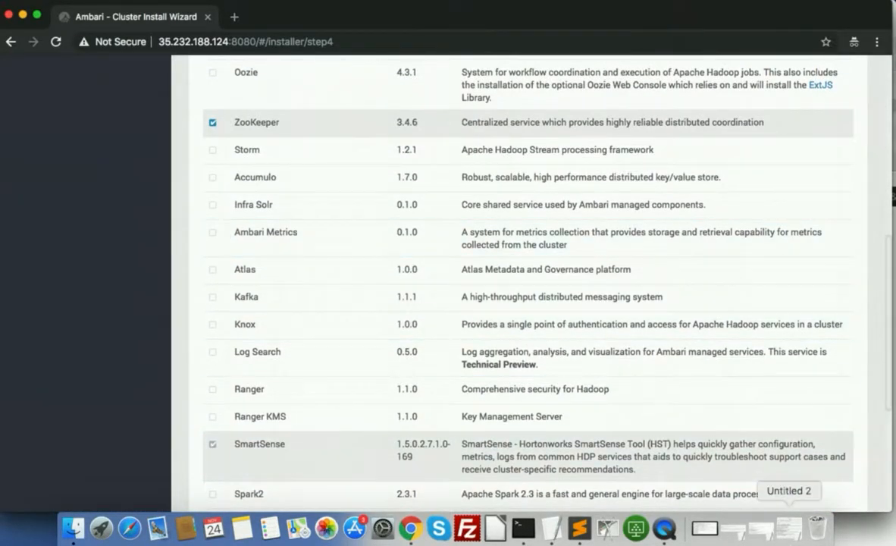
scroll(806, 433, "down", 5)
left_click(825, 409)
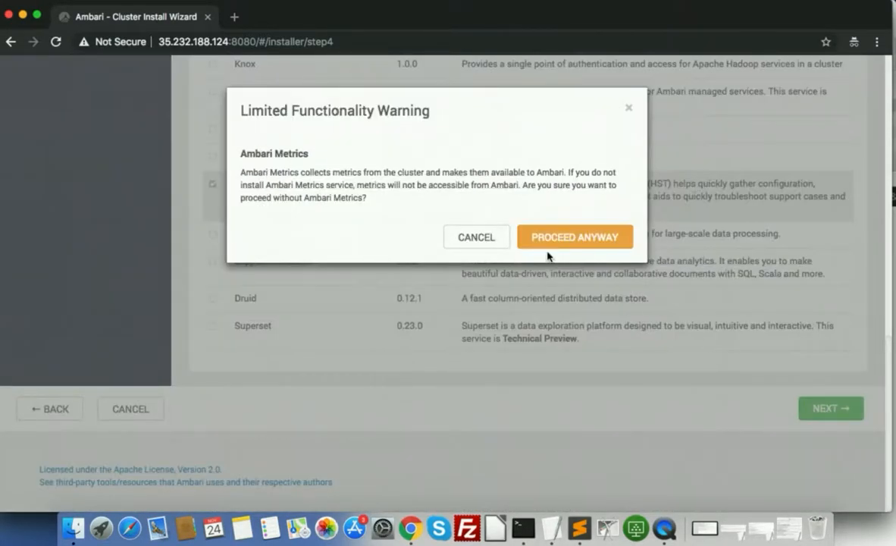
left_click(479, 236)
scroll(360, 294, "up", 3)
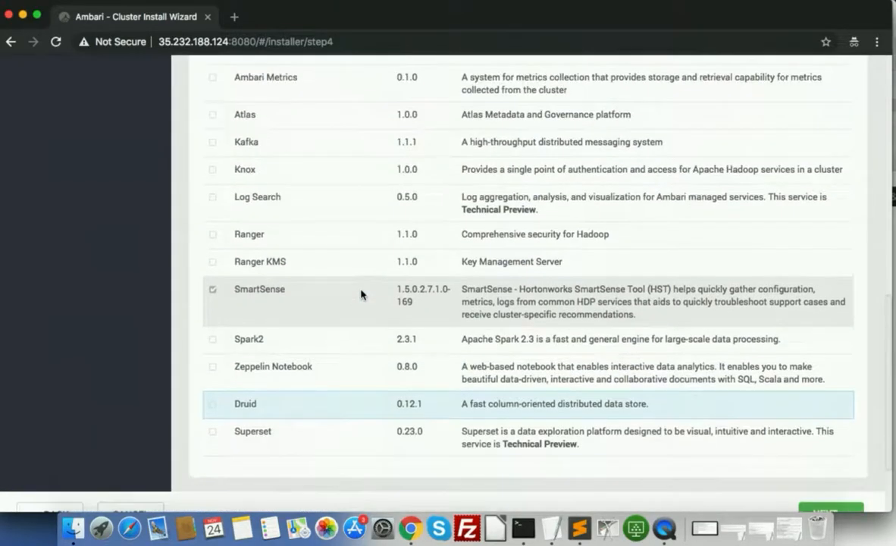
scroll(258, 317, "up", 4)
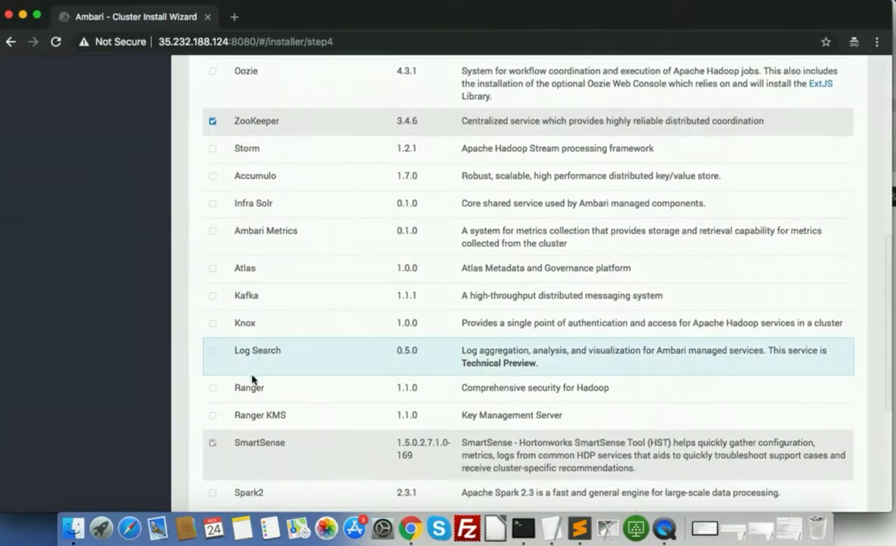
left_click(213, 231)
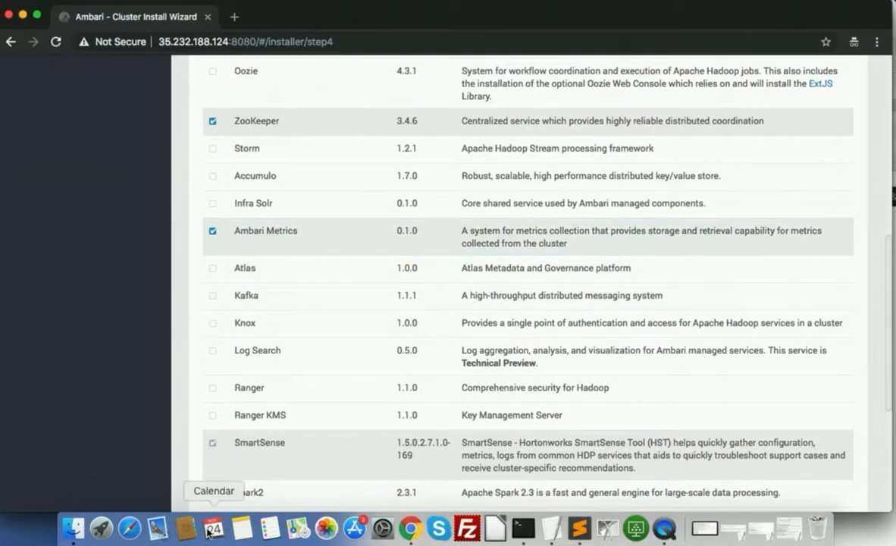
scroll(262, 426, "down", 5)
Continue, proceeding anyway past the Apache Ranger and Apache Atlas warnings
left_click(830, 506)
left_click(559, 238)
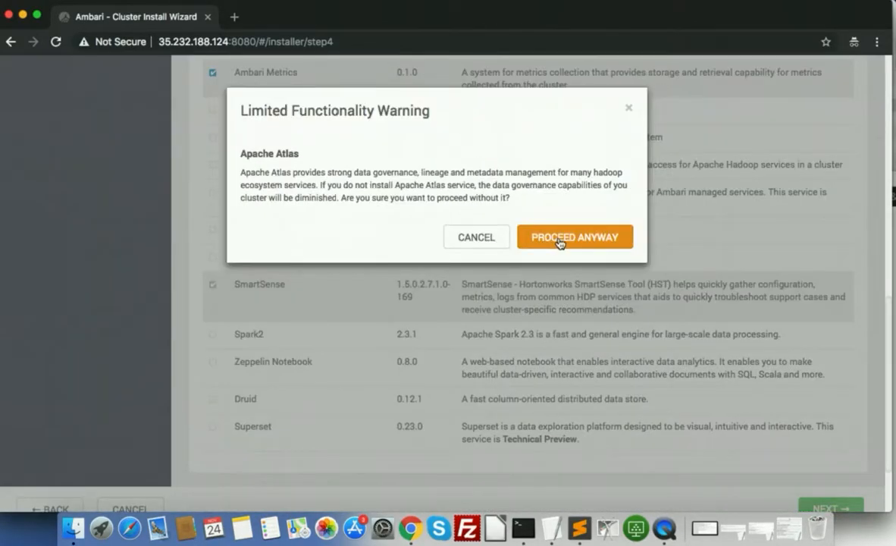
left_click(558, 238)
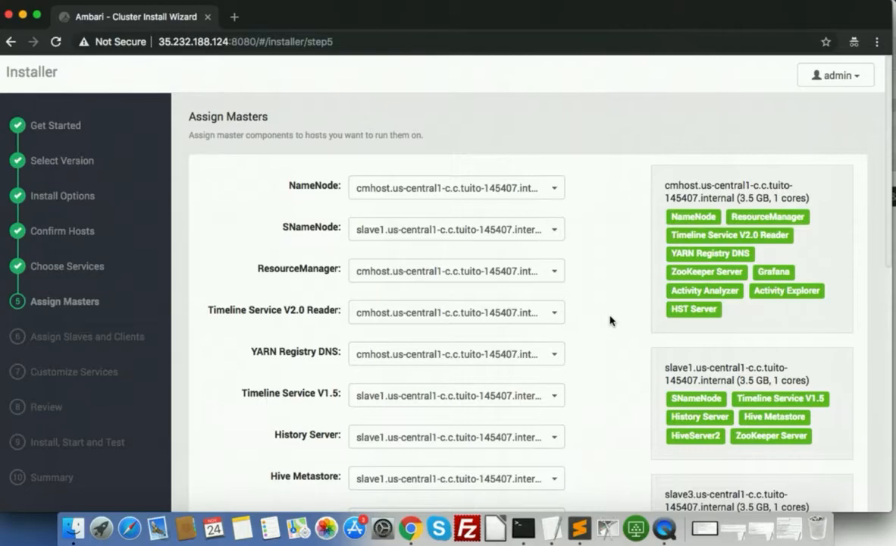
Accept default master placement and assign DataNode, NodeManager and Client to all hosts
scroll(610, 320, "down", 10)
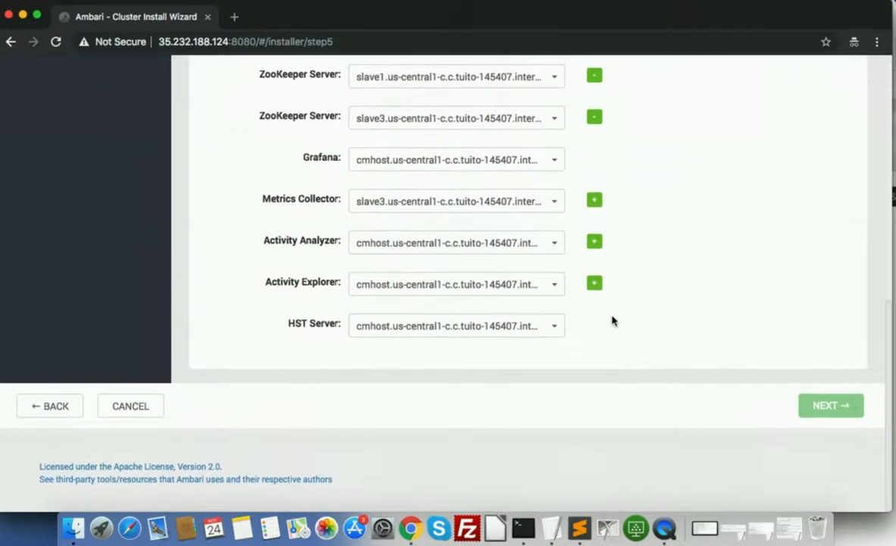
left_click(818, 412)
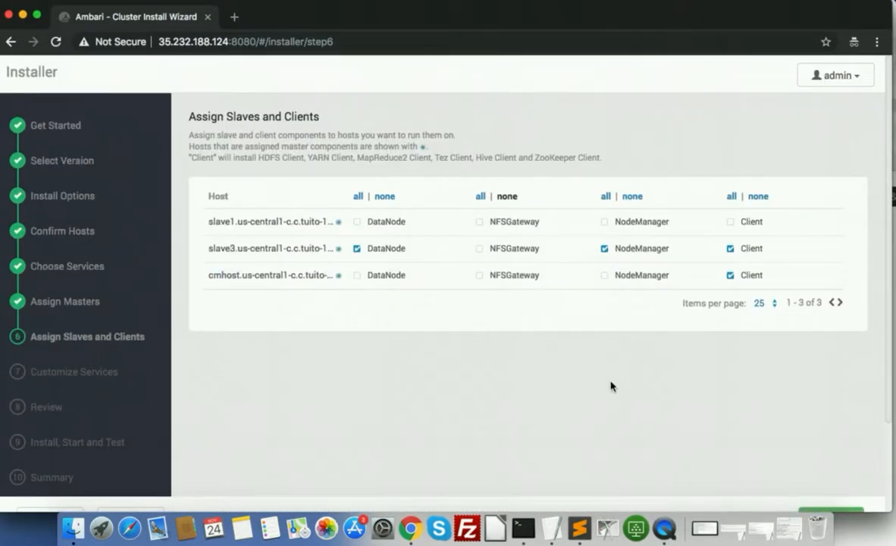
scroll(662, 438, "down", 3)
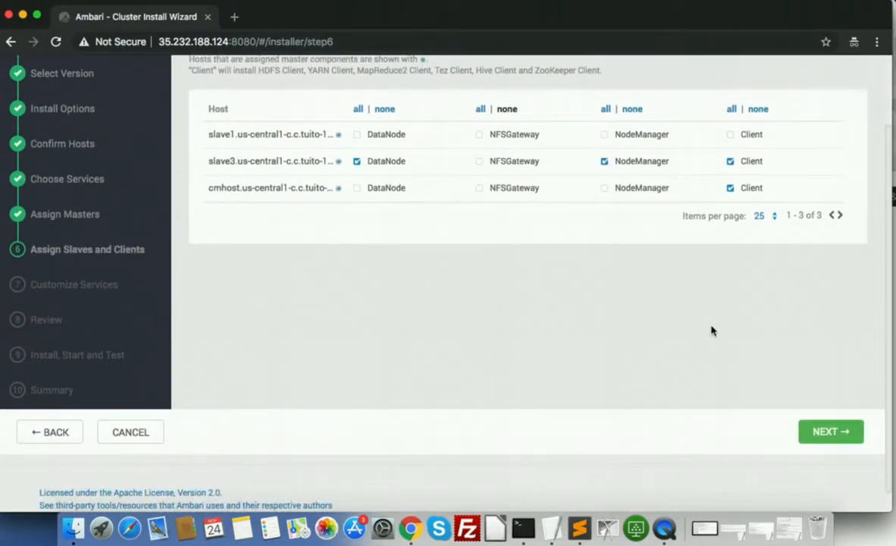
scroll(462, 228, "up", 3)
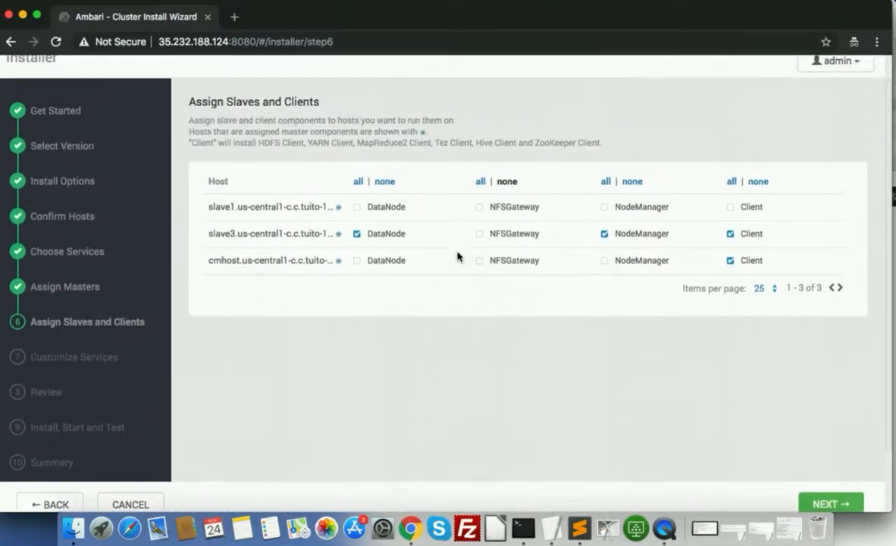
left_click(358, 201)
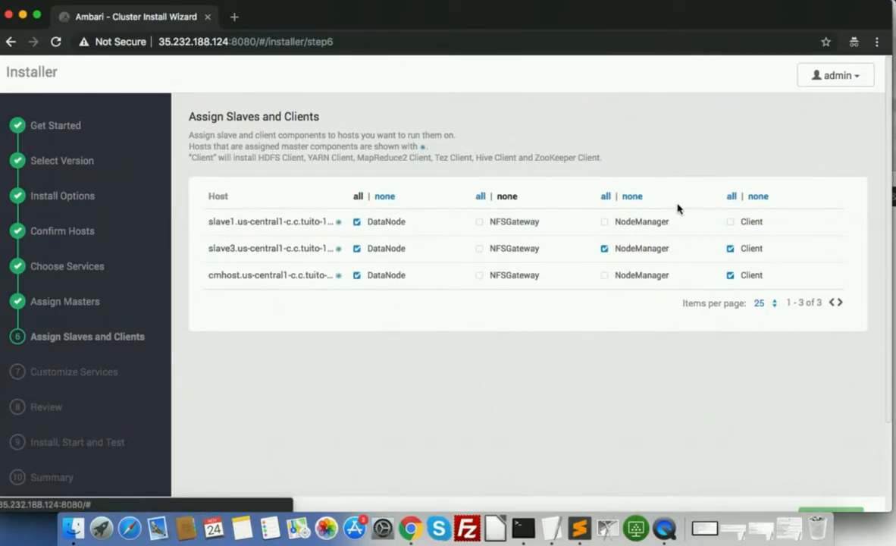
left_click(606, 198)
left_click(732, 197)
scroll(674, 494, "down", 3)
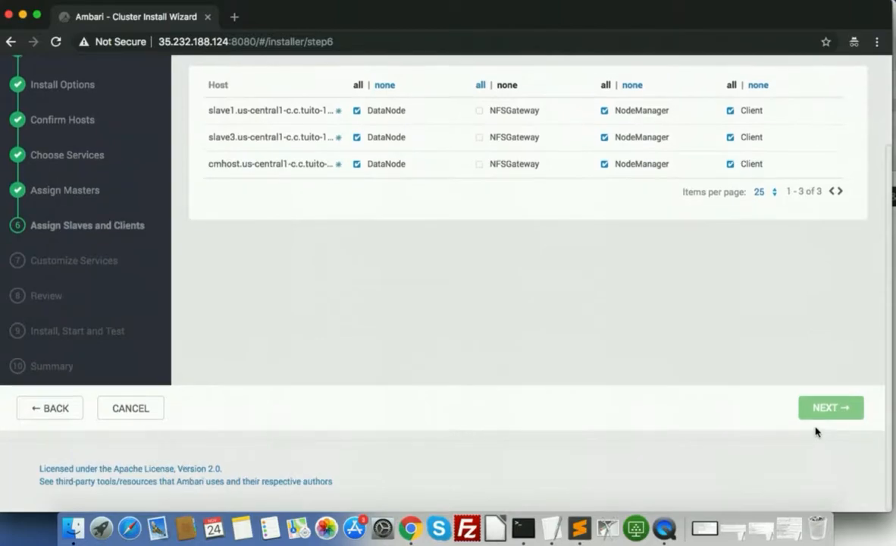
left_click(827, 410)
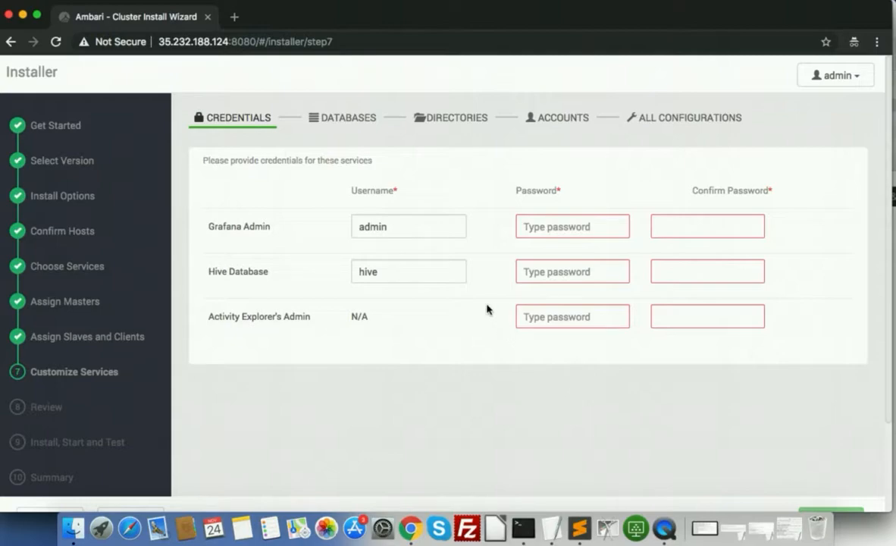
Enter and confirm a Grafana Admin password, then begin the Hive password
scroll(487, 310, "down", 2)
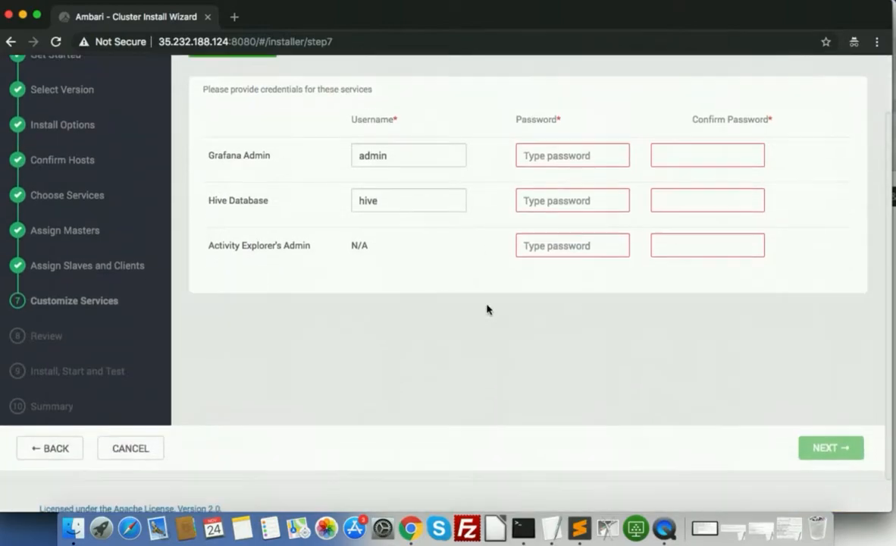
scroll(654, 377, "up", 1)
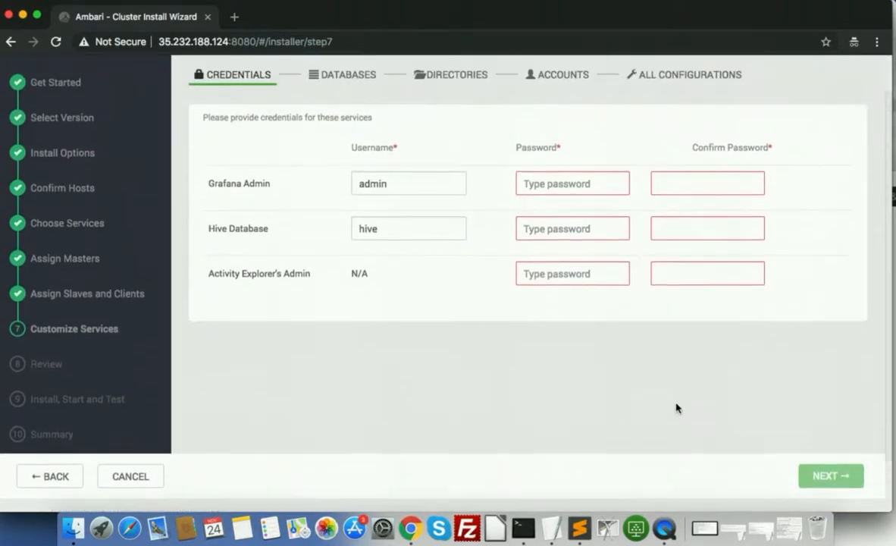
left_click(578, 195)
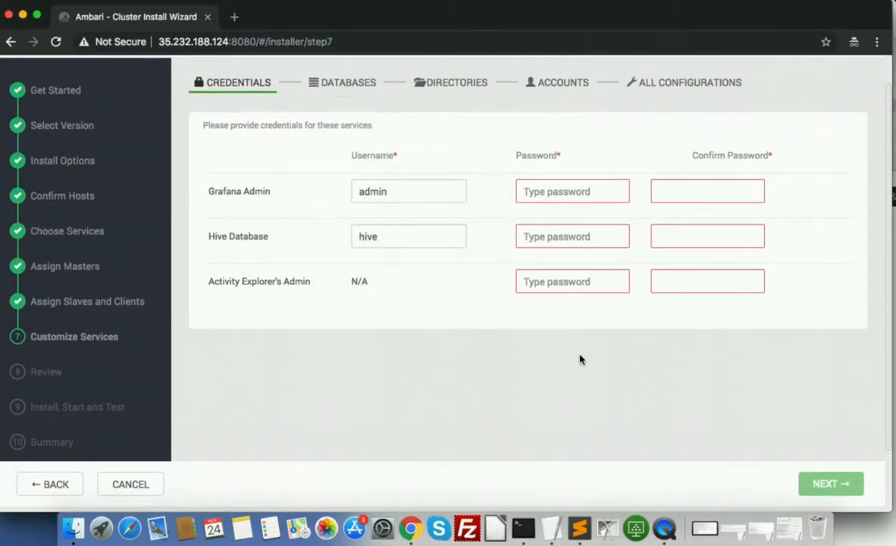
type("admin")
key("Tab")
type("admin")
key("Tab")
key("Tab")
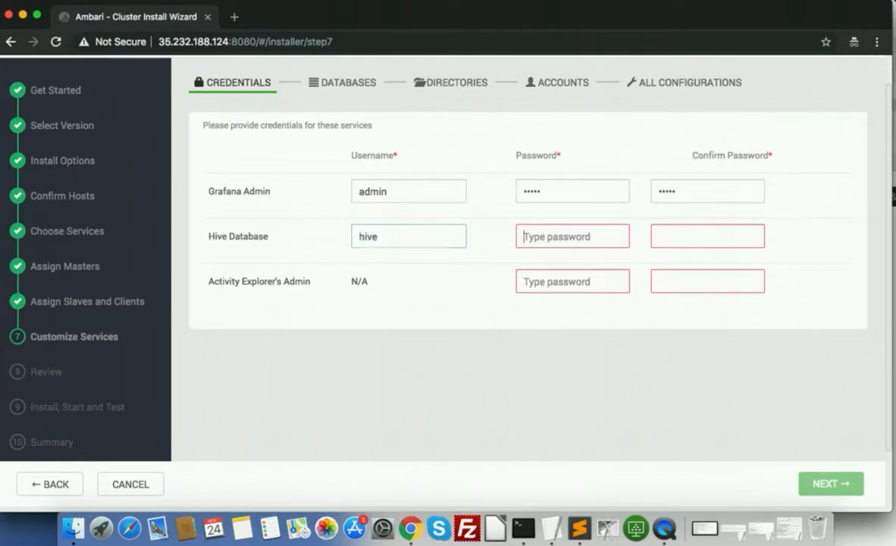
type("hiv")
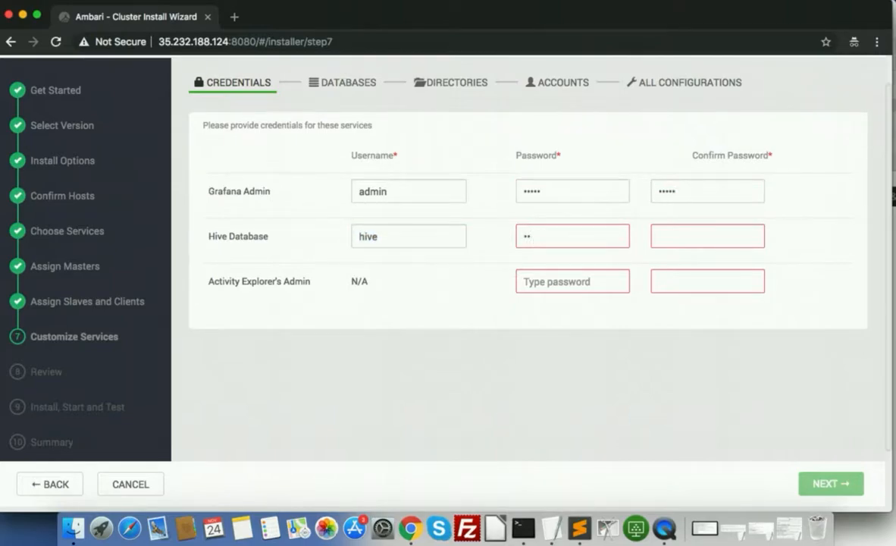
key("BackSpace")
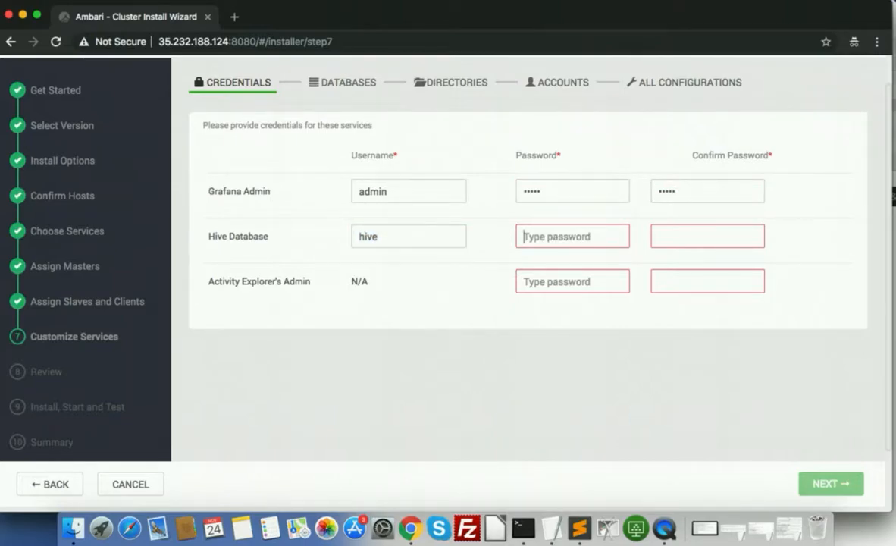
Replace the Grafana Admin password and its confirmation with a new one
left_click(545, 190)
double_click(544, 190)
type("password")
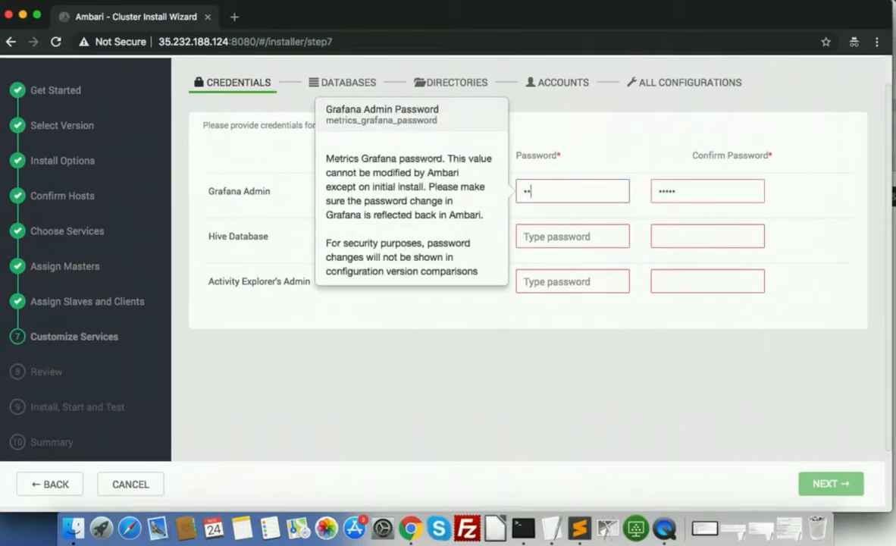
key("Tab")
type("password")
key("Tab")
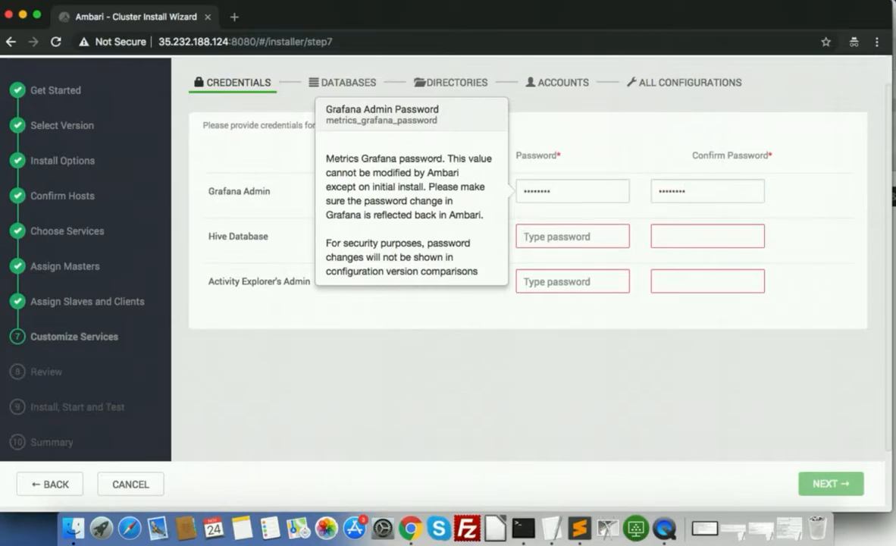
left_click(574, 196)
double_click(573, 198)
type("••••••••")
key("Tab")
type("••••••••")
key("Tab")
Enter the Hive Database and Activity Explorer Admin passwords
left_click(573, 238)
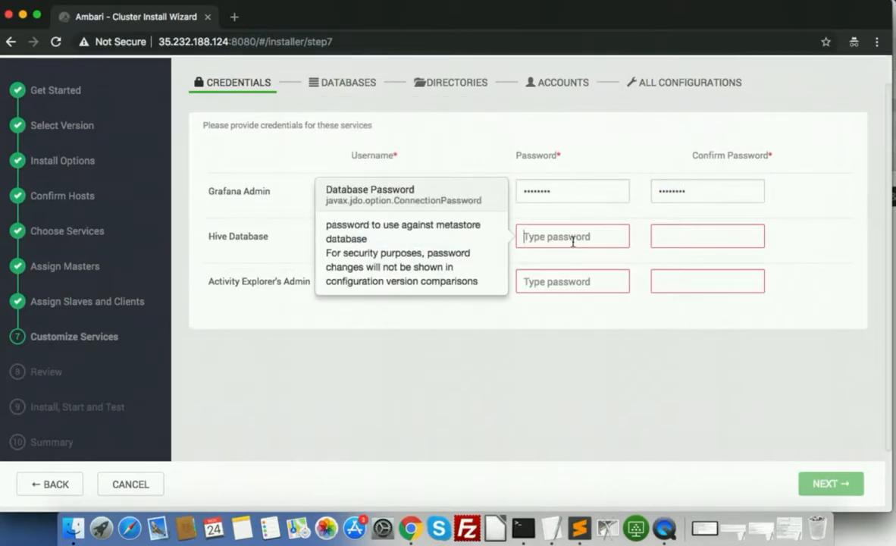
type("•••••••••••")
left_click(539, 281)
type("•••••••")
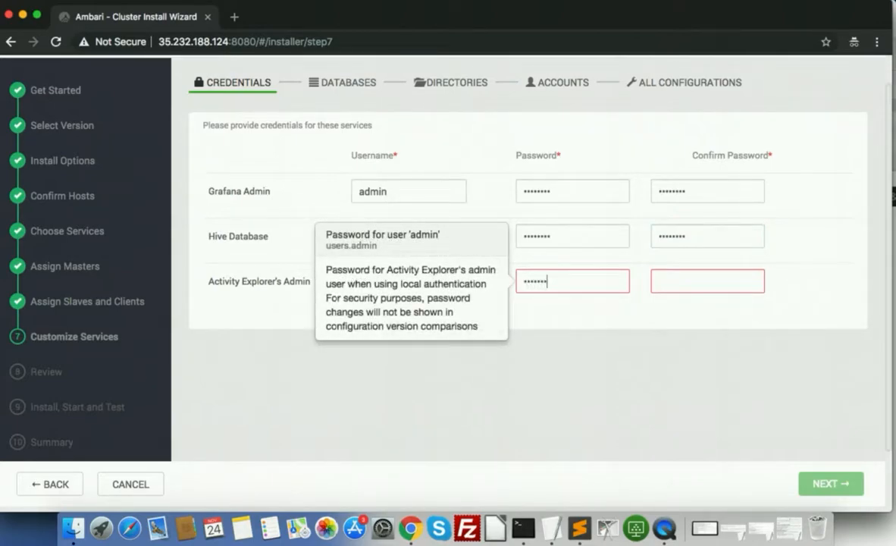
type("••••••••")
Accept the Hive database credentials and the default service directories
left_click(648, 387)
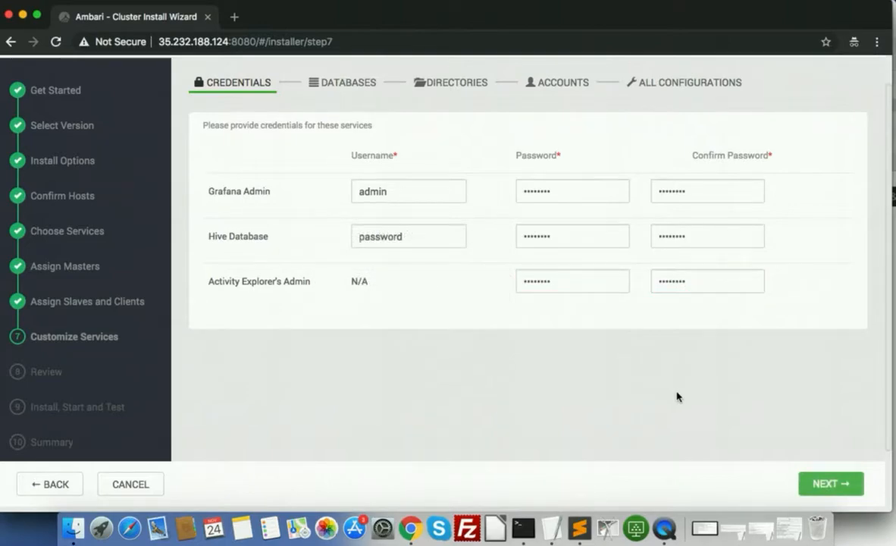
scroll(675, 395, "down", 3)
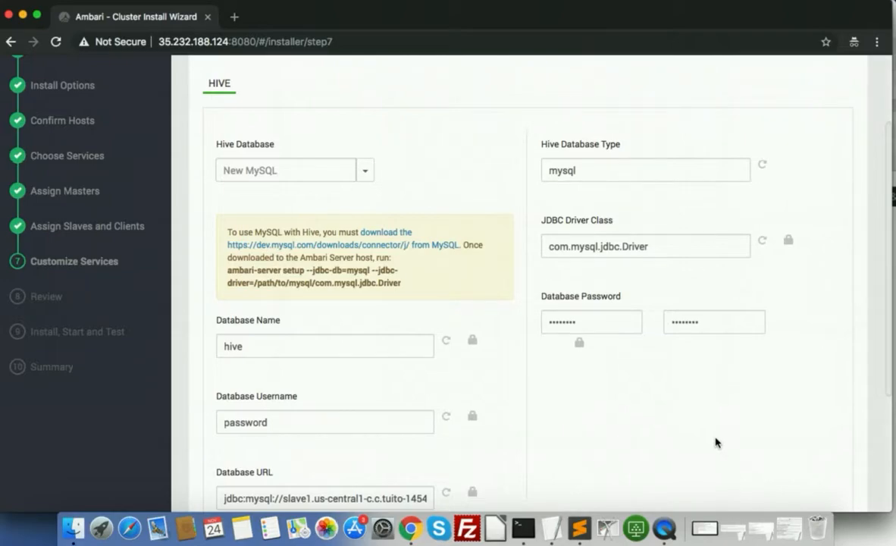
scroll(715, 443, "down", 5)
left_click(820, 433)
scroll(719, 190, "up", 5)
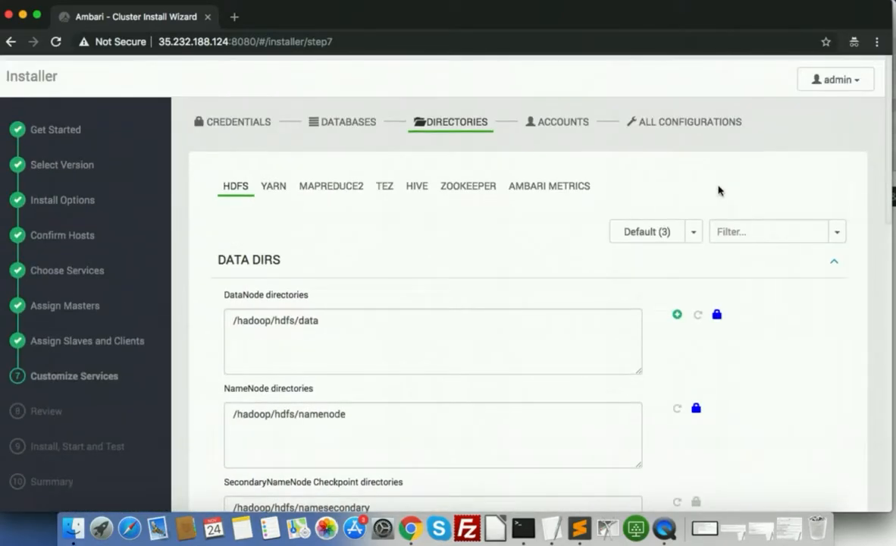
scroll(719, 190, "down", 10)
left_click(828, 413)
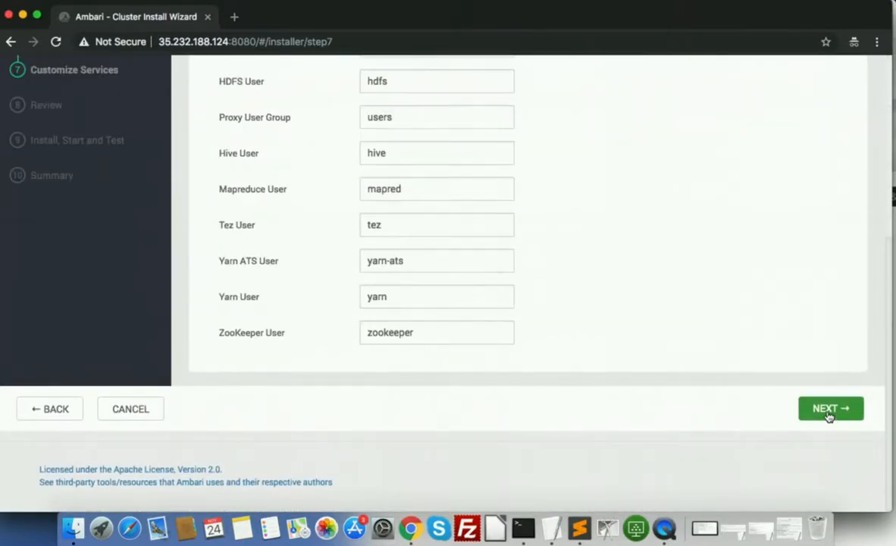
Move past the service accounts and inspect the HDFS advanced NameNode settings
left_click(823, 416)
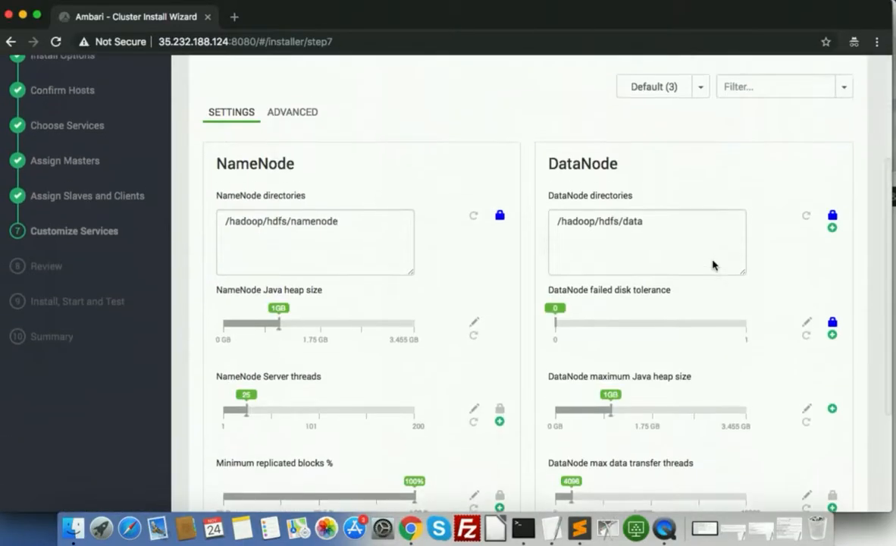
scroll(713, 261, "up", 3)
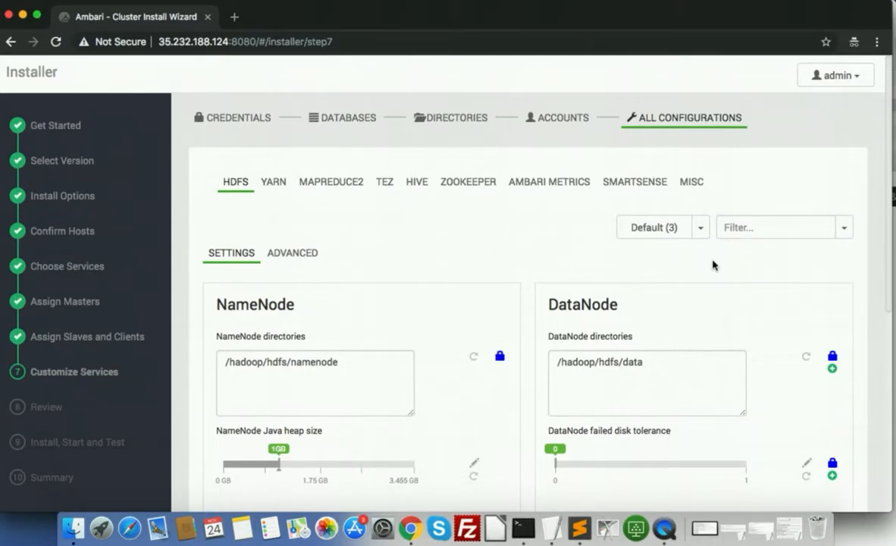
left_click(294, 253)
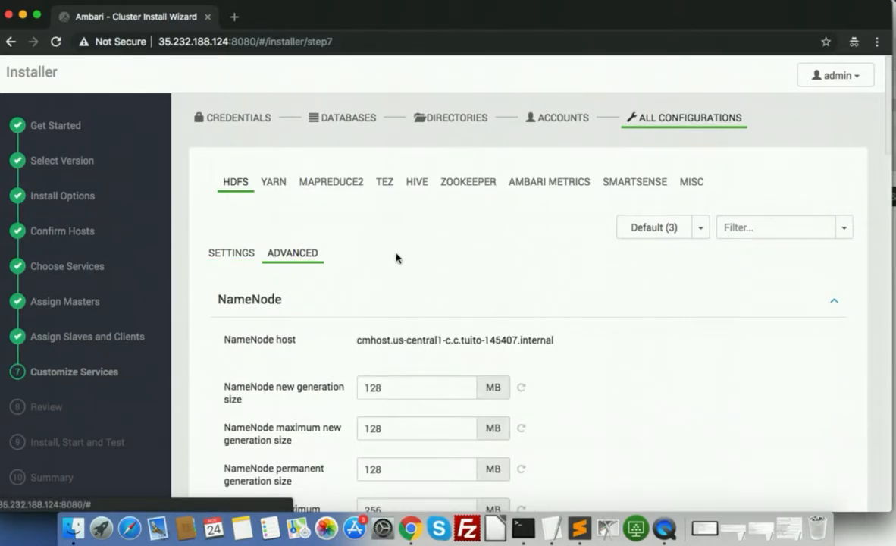
scroll(395, 254, "down", 4)
scroll(532, 387, "up", 5)
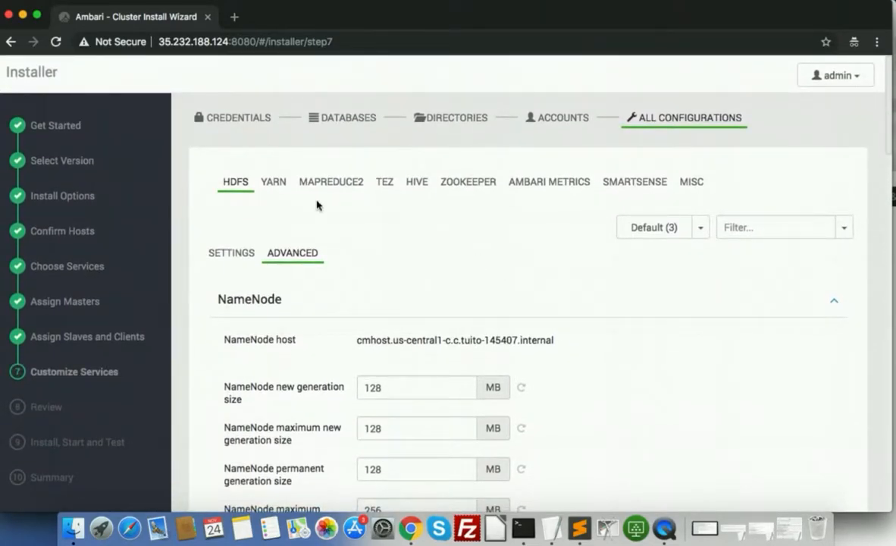
Browse the YARN, MapReduce2 and Hive database configs, then continue to Review
left_click(283, 190)
left_click(331, 191)
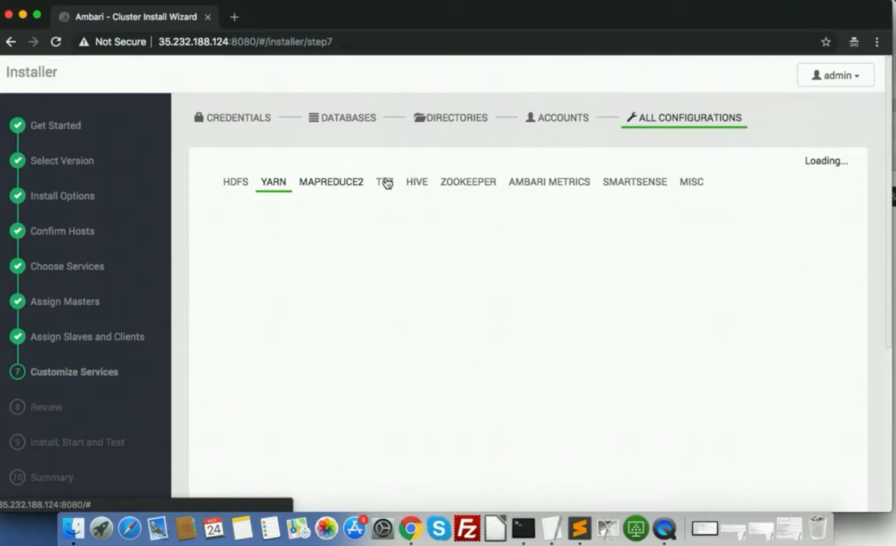
left_click(421, 184)
scroll(507, 220, "down", 2)
scroll(508, 220, "up", 2)
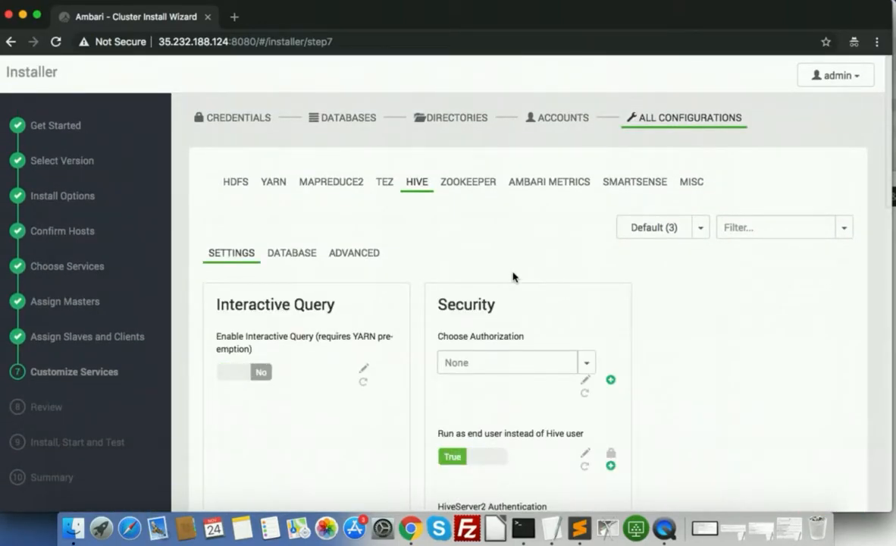
left_click(294, 254)
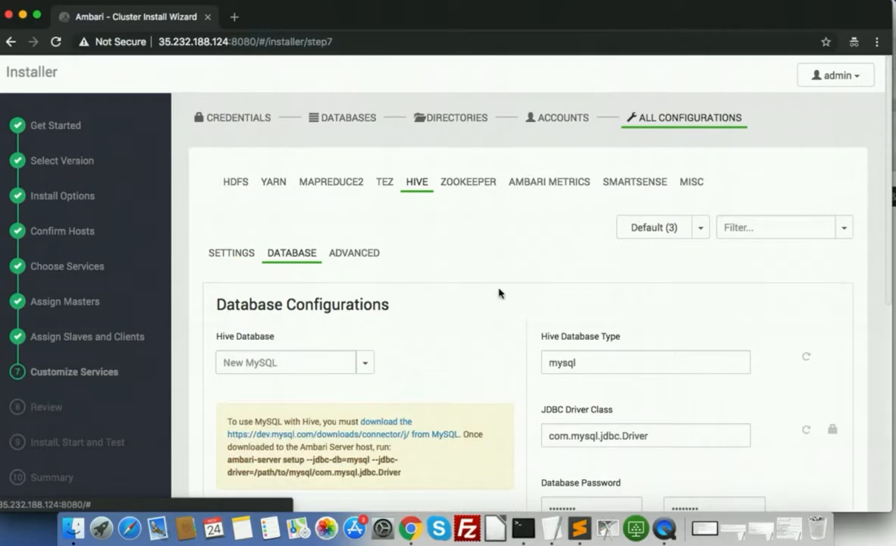
scroll(500, 294, "down", 5)
left_click(849, 431)
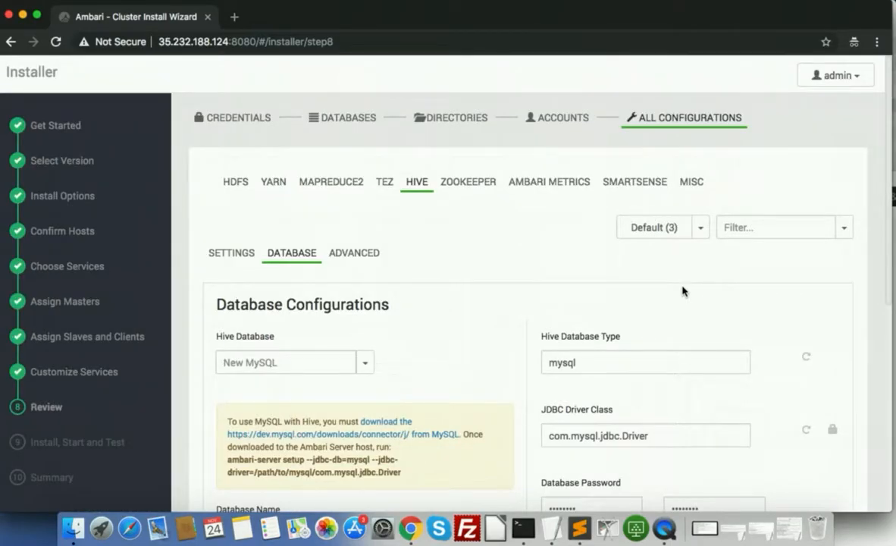
scroll(683, 292, "down", 5)
left_click(828, 417)
Deploy the cluster from the Review page so Install, Start and Test runs to 100%
scroll(672, 257, "up", 3)
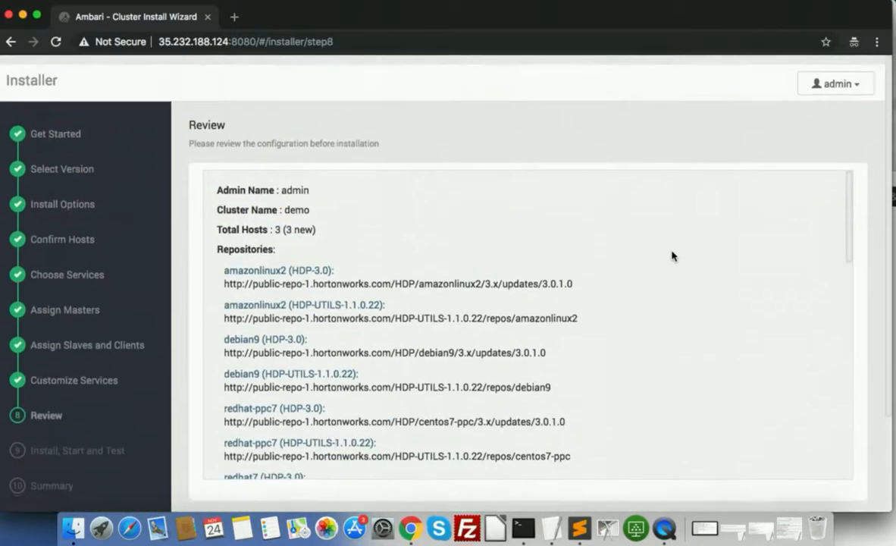
scroll(673, 256, "down", 3)
left_click(815, 410)
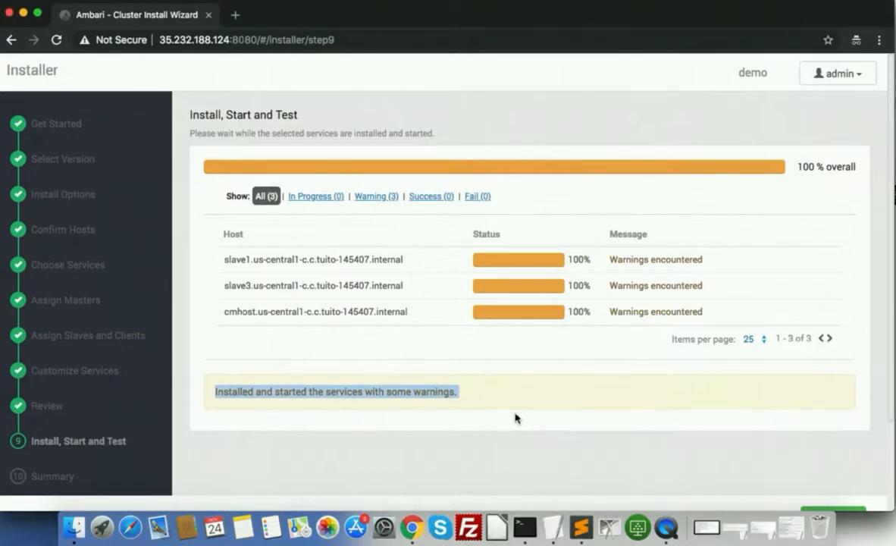
Continue to the Summary showing 3 hosts, 3 warnings and the failed service start
left_click(506, 388)
scroll(534, 407, "down", 3)
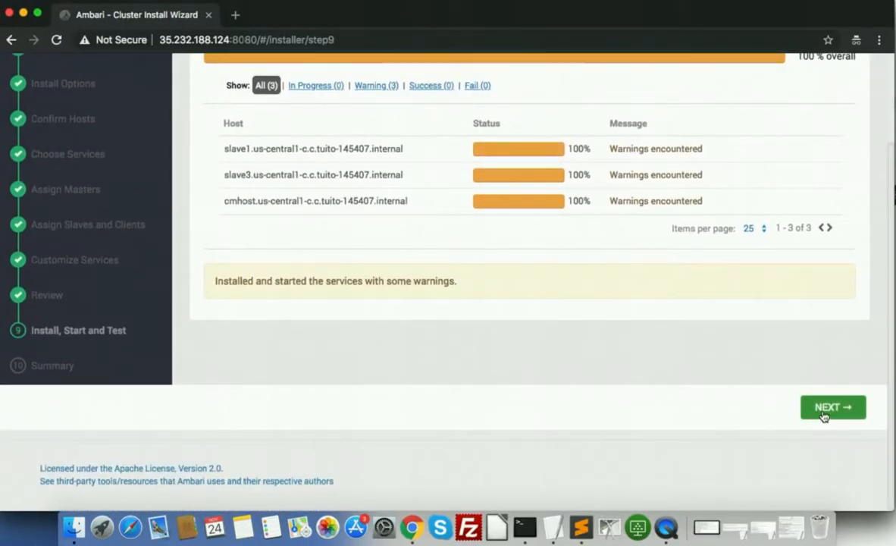
left_click(811, 406)
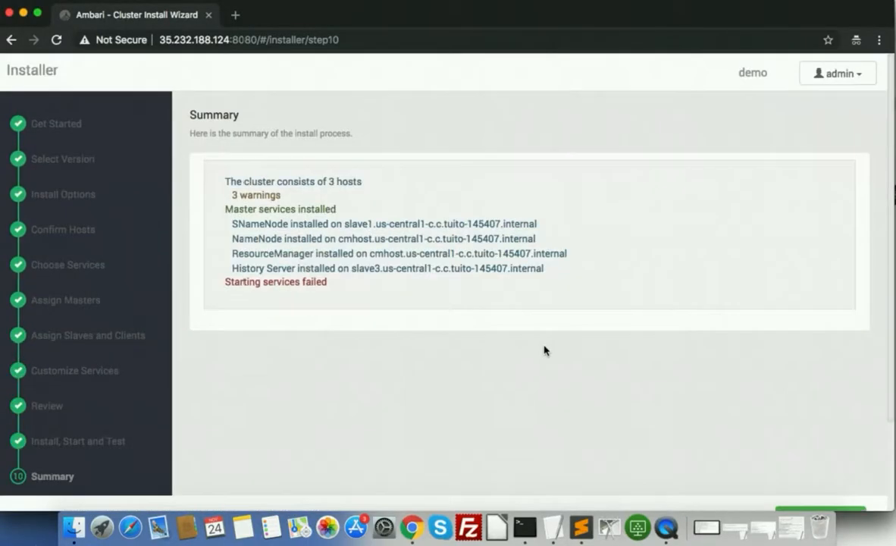
scroll(545, 350, "down", 2)
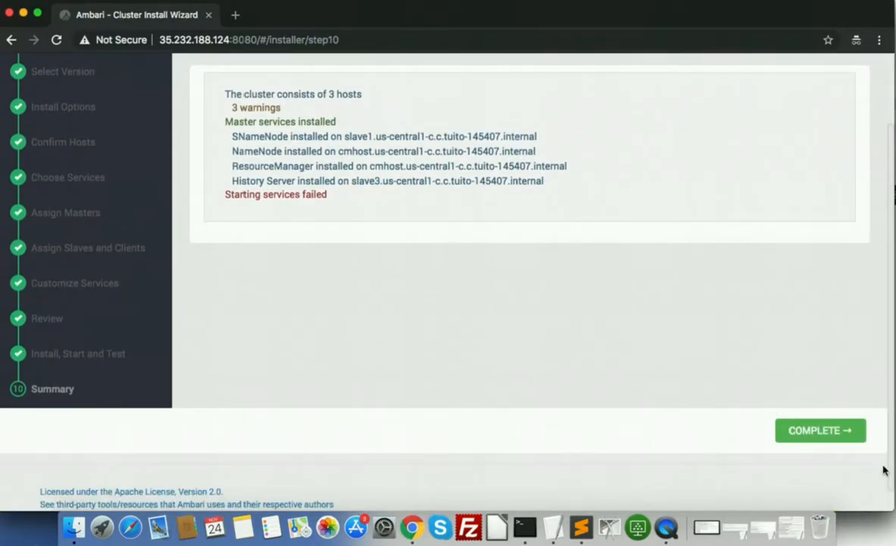
Complete the wizard, scan the dashboard metrics, and open the YARN service summary
left_click(804, 430)
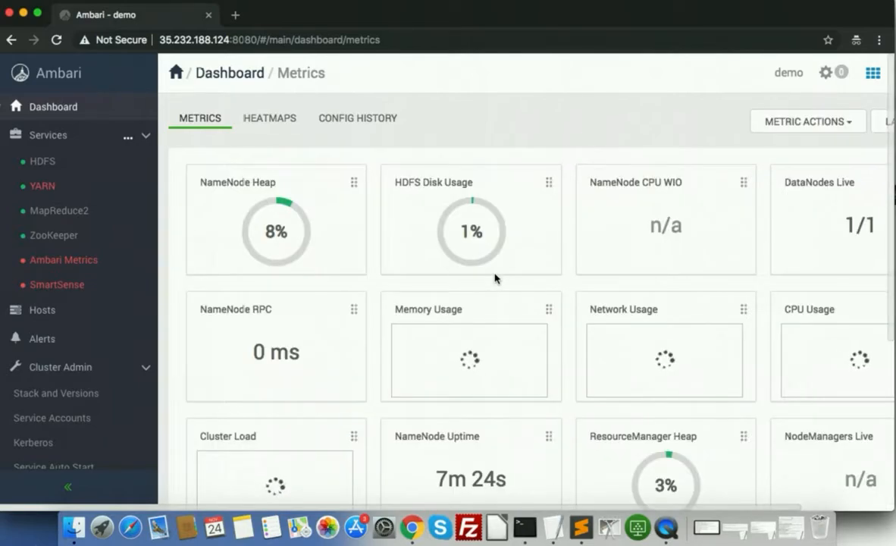
scroll(495, 275, "down", 3)
scroll(495, 274, "down", 2)
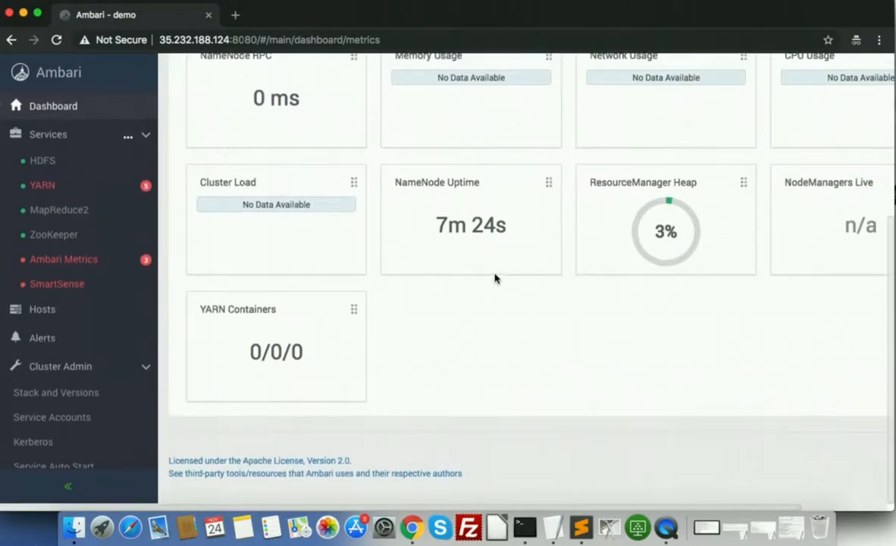
scroll(494, 274, "up", 5)
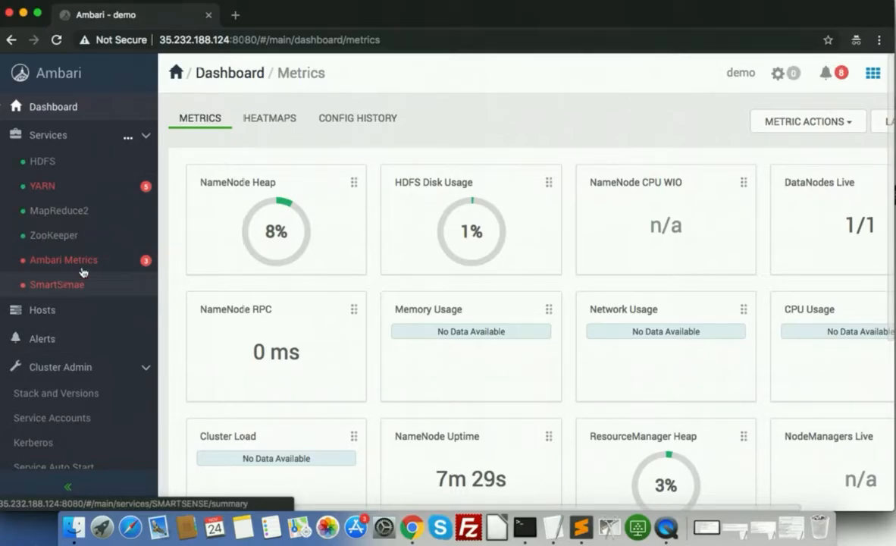
left_click(93, 184)
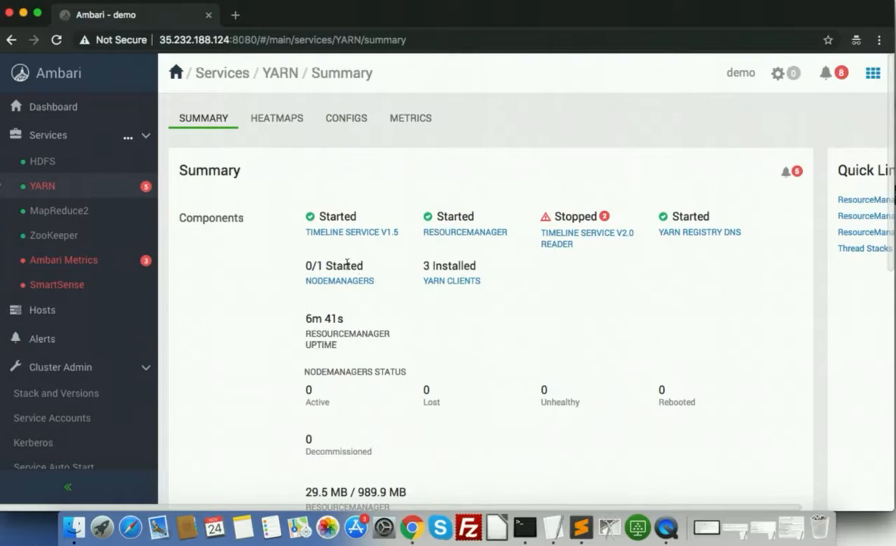
Look over the YARN summary, then open Cluster Admin's Kerberos page showing security disabled
scroll(618, 325, "down", 6)
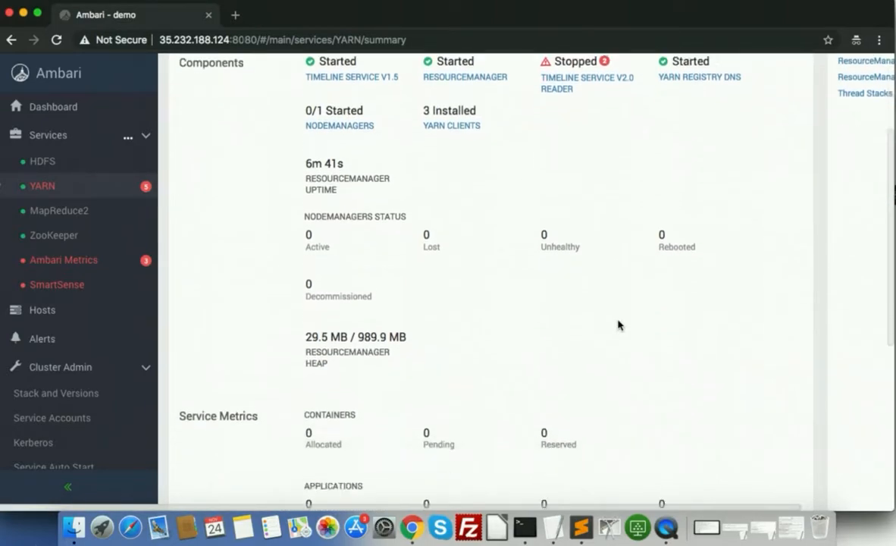
scroll(618, 324, "up", 6)
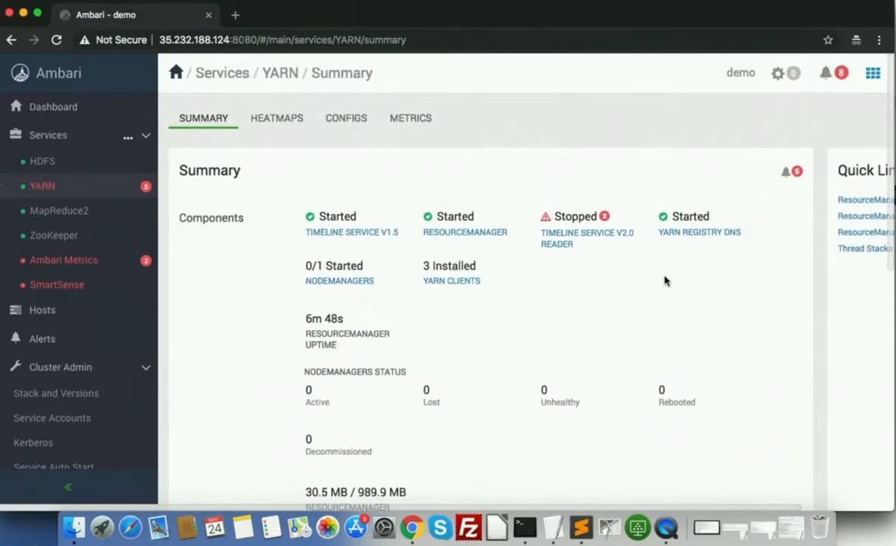
scroll(665, 280, "right", 2)
scroll(665, 280, "left", 2)
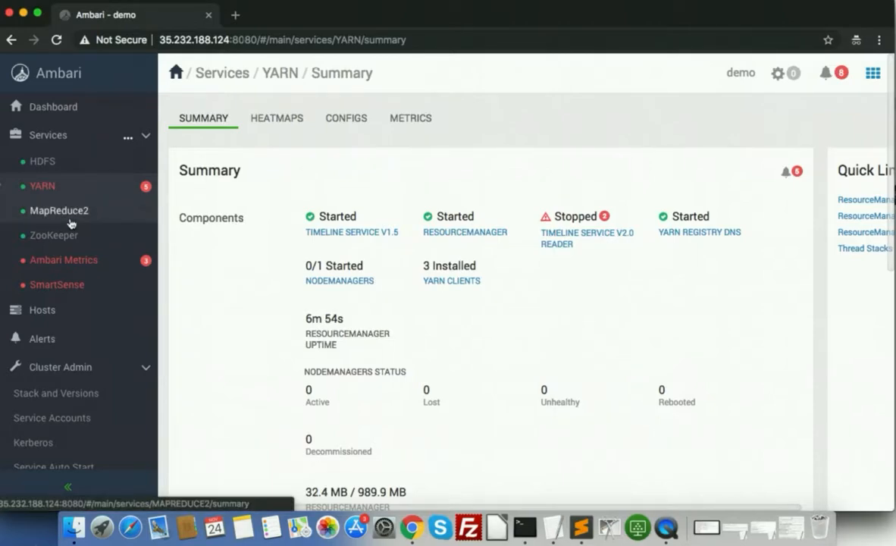
scroll(65, 227, "down", 1)
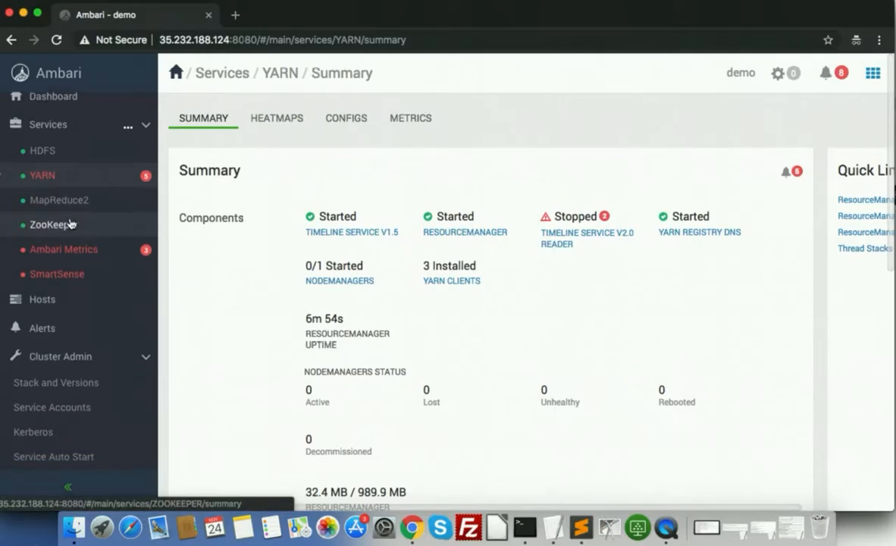
left_click(44, 432)
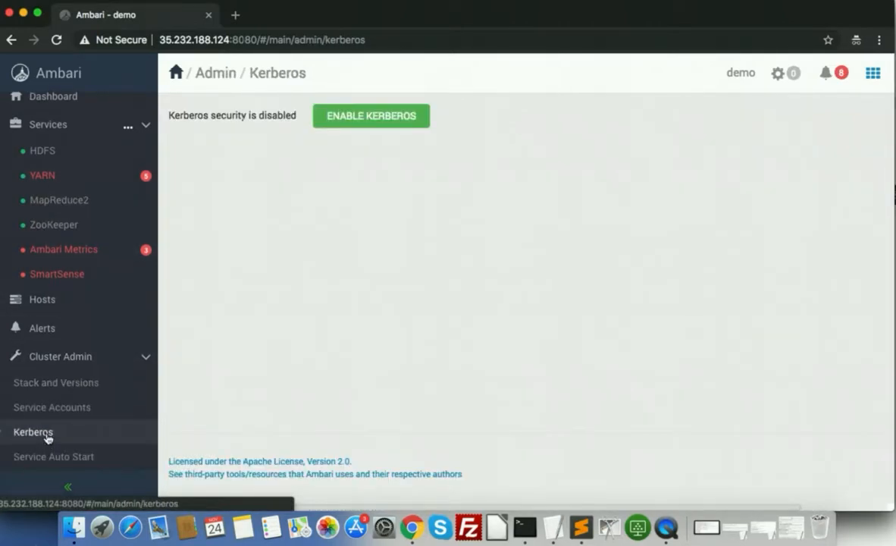
Review the Service Auto Start settings under Cluster Admin
left_click(55, 456)
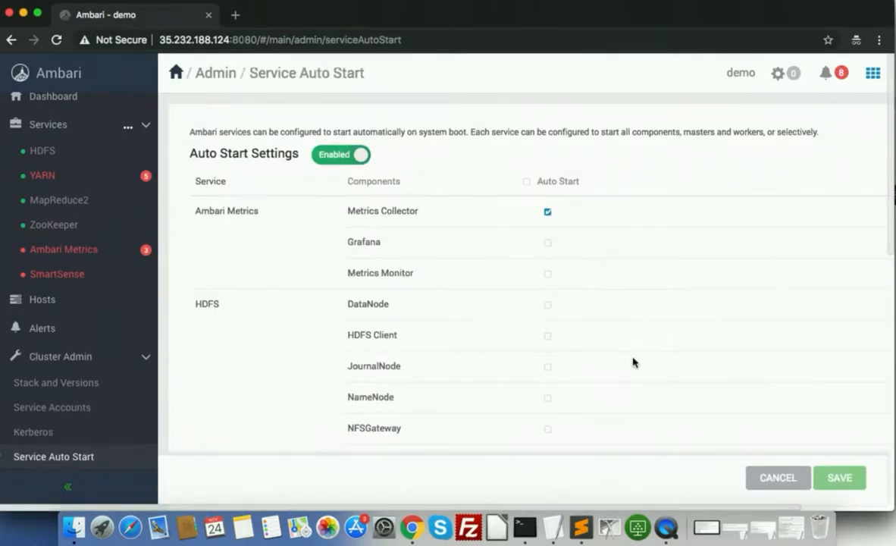
scroll(633, 363, "down", 5)
scroll(633, 362, "down", 10)
scroll(62, 402, "up", 1)
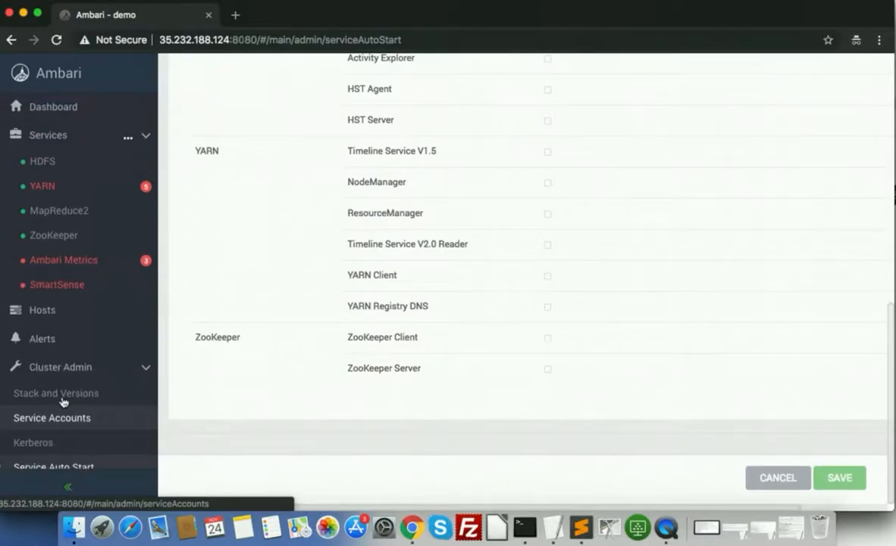
Inspect the installed Stack and Versions, then view the HDFS service summary
left_click(76, 392)
scroll(310, 393, "up", 10)
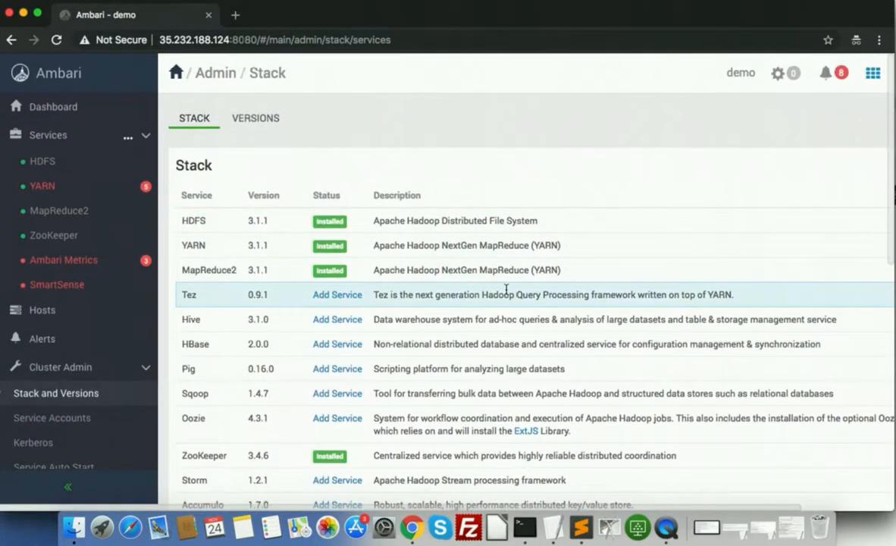
scroll(591, 340, "down", 5)
scroll(592, 339, "up", 6)
scroll(592, 339, "down", 10)
scroll(591, 336, "up", 10)
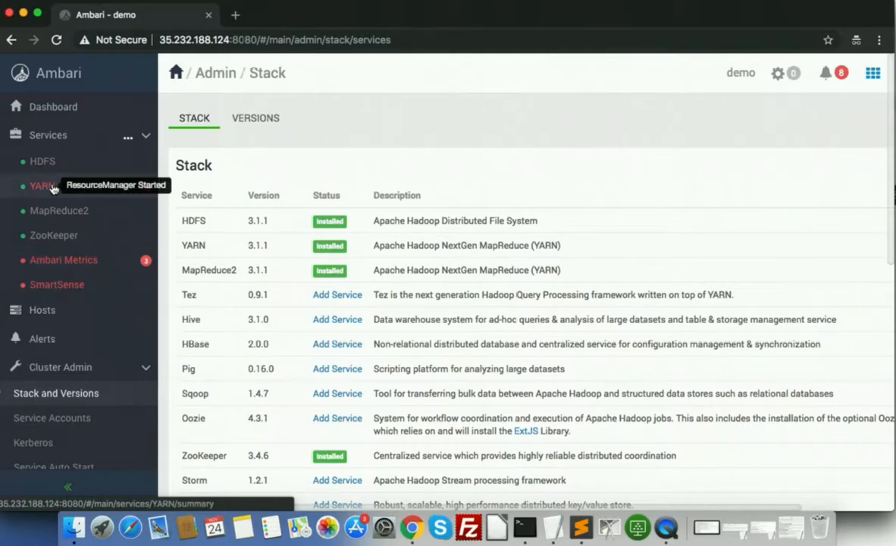
left_click(45, 161)
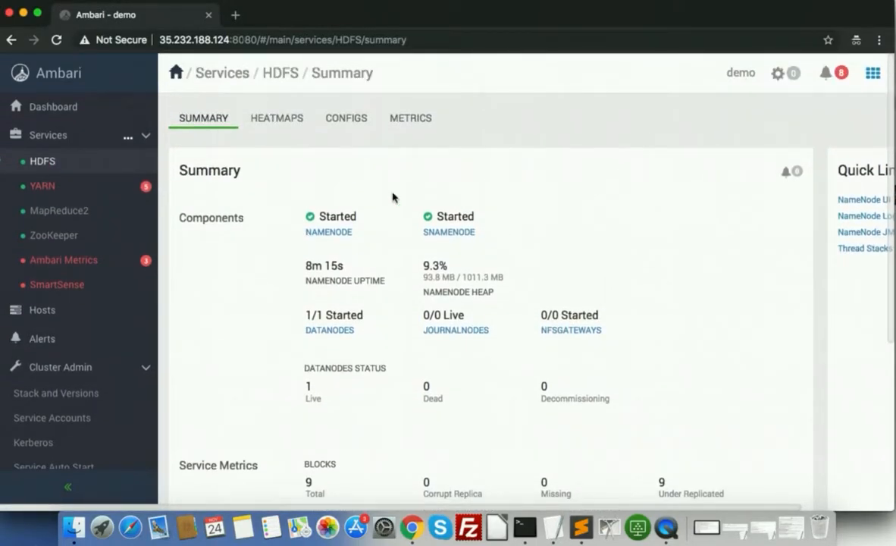
Check HDFS heatmaps and configs, dashboard metrics, then list YARN's NodeManager hosts
left_click(293, 126)
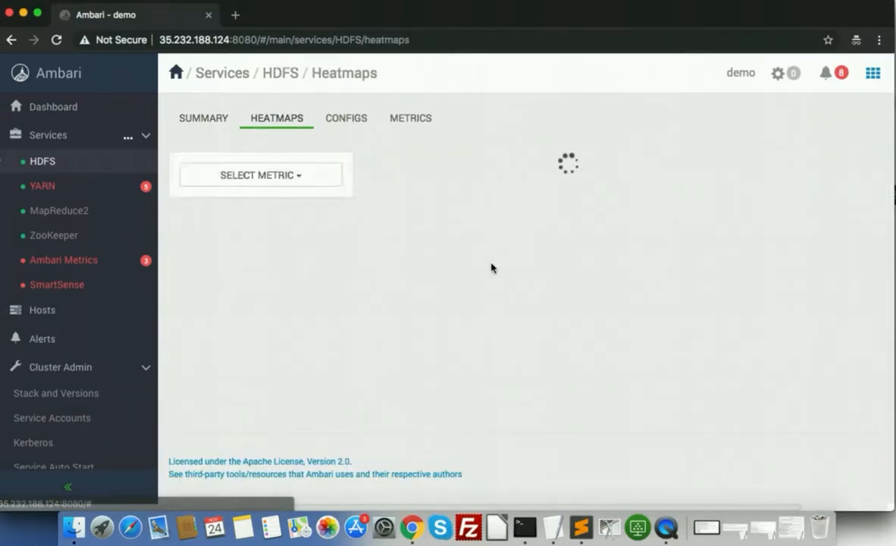
left_click(362, 126)
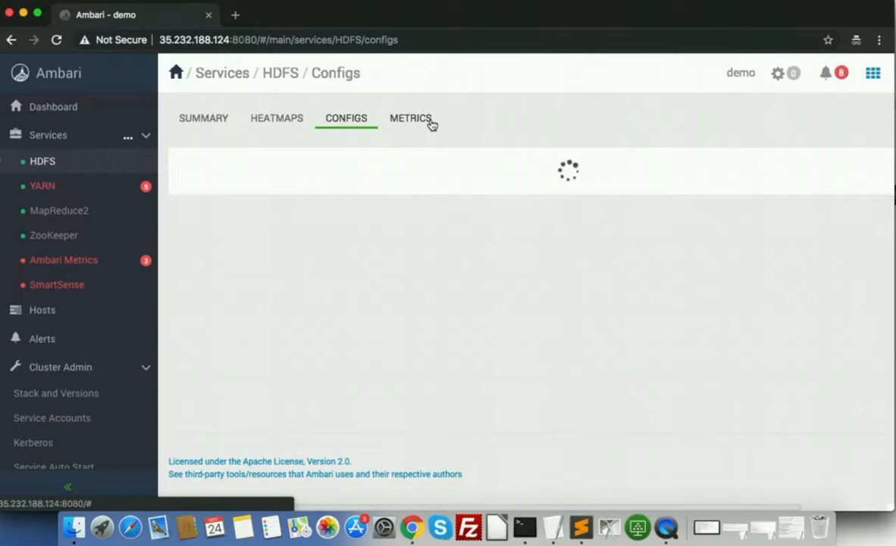
left_click(89, 121)
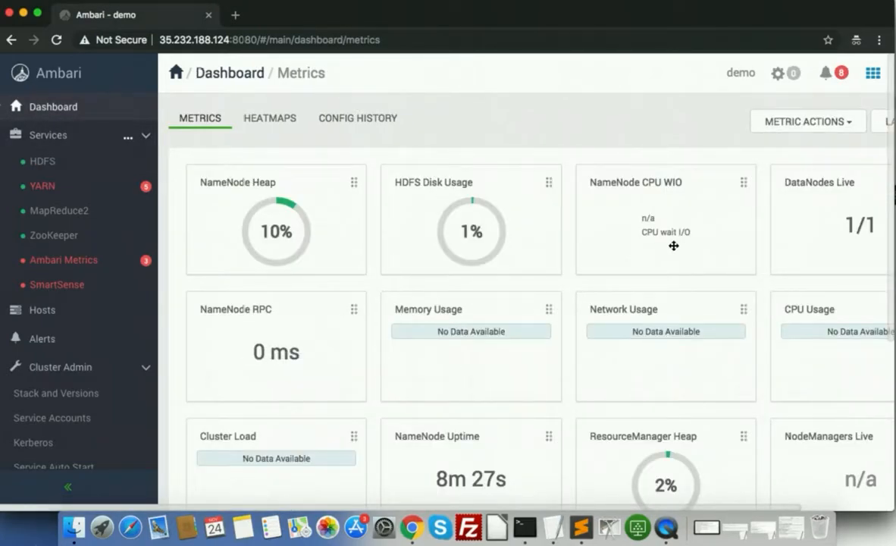
scroll(673, 246, "down", 5)
scroll(673, 246, "up", 3)
scroll(673, 246, "right", 3)
scroll(673, 246, "left", 3)
scroll(671, 244, "down", 5)
scroll(671, 244, "up", 5)
left_click(76, 193)
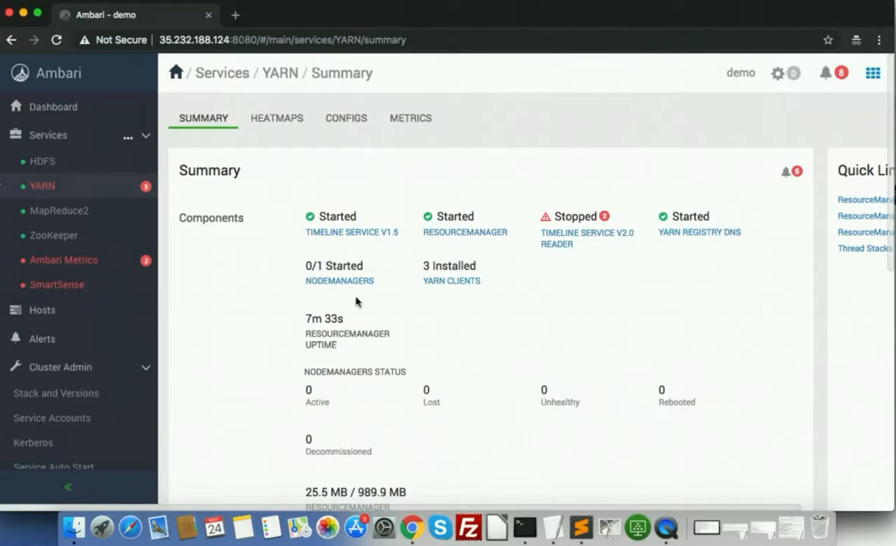
left_click(337, 282)
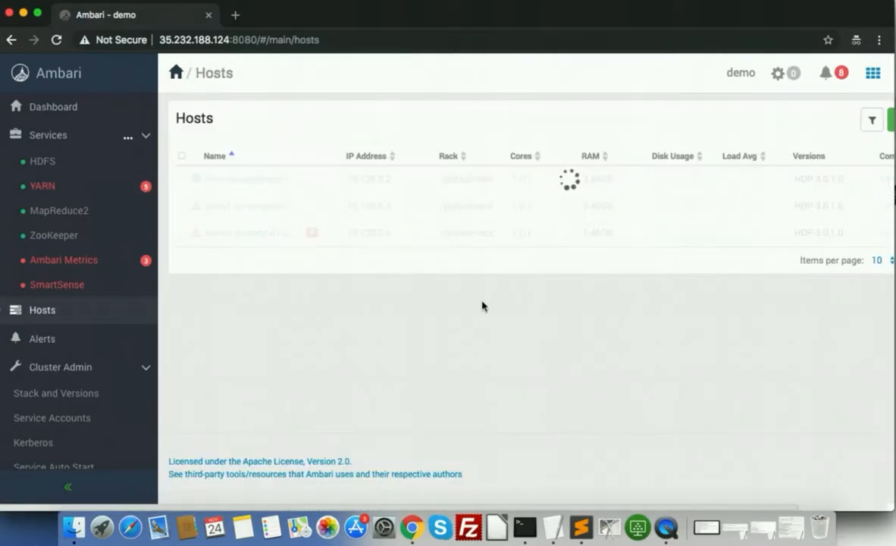
Select the host at 10.128.0.4 in the hosts list
left_click(182, 179)
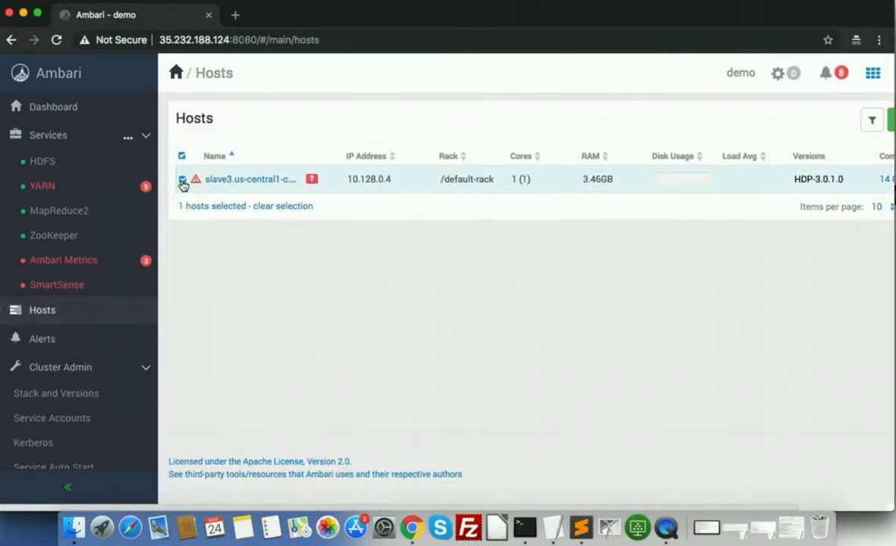
scroll(831, 195, "right", 2)
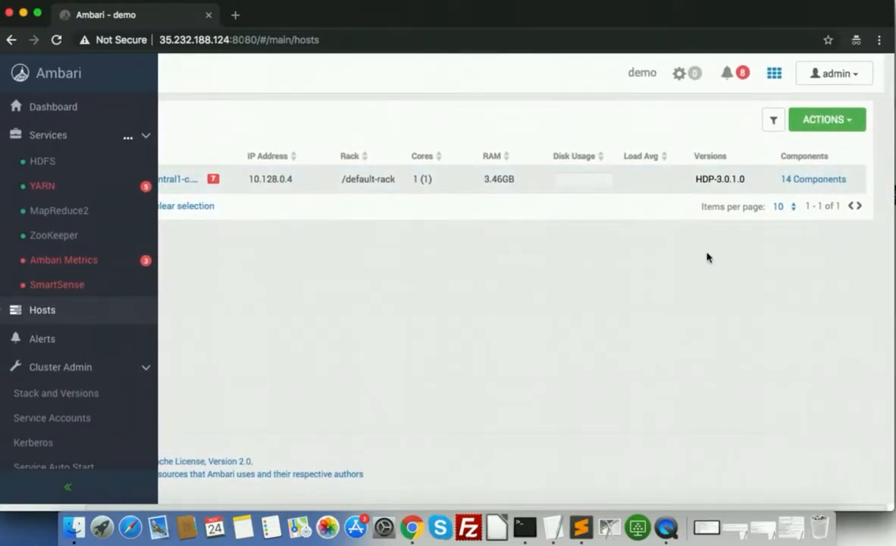
scroll(684, 184, "left", 2)
scroll(684, 184, "right", 2)
scroll(684, 185, "left", 2)
scroll(683, 184, "right", 3)
Start the NodeManager on the selected host, dismiss background operations, and reload
left_click(815, 124)
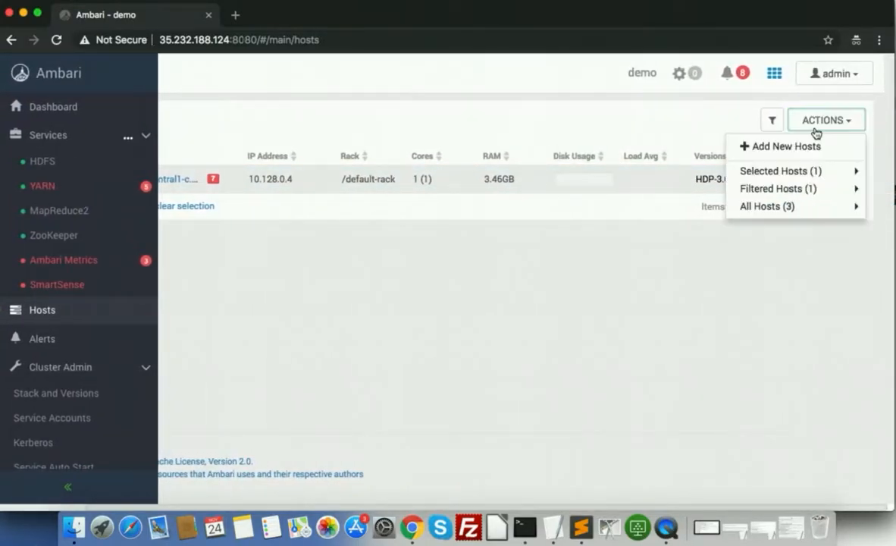
mouse_move(800, 180)
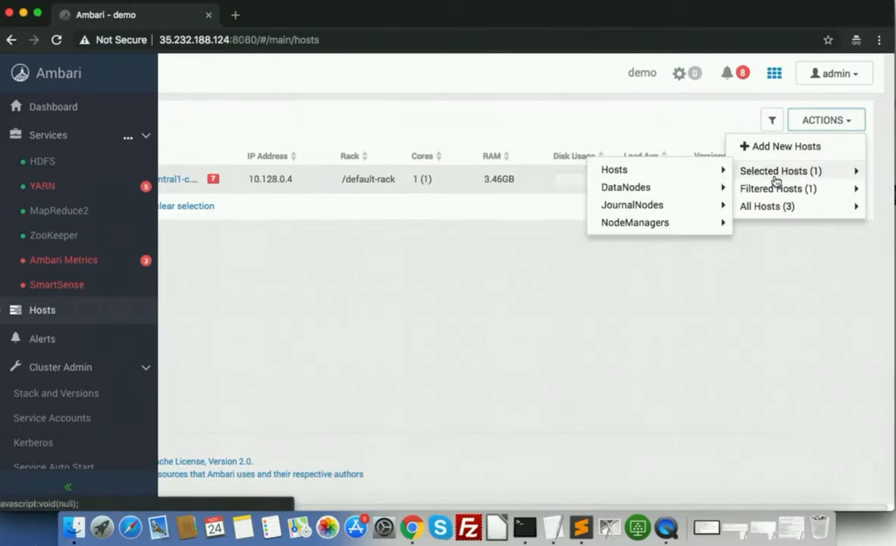
mouse_move(712, 172)
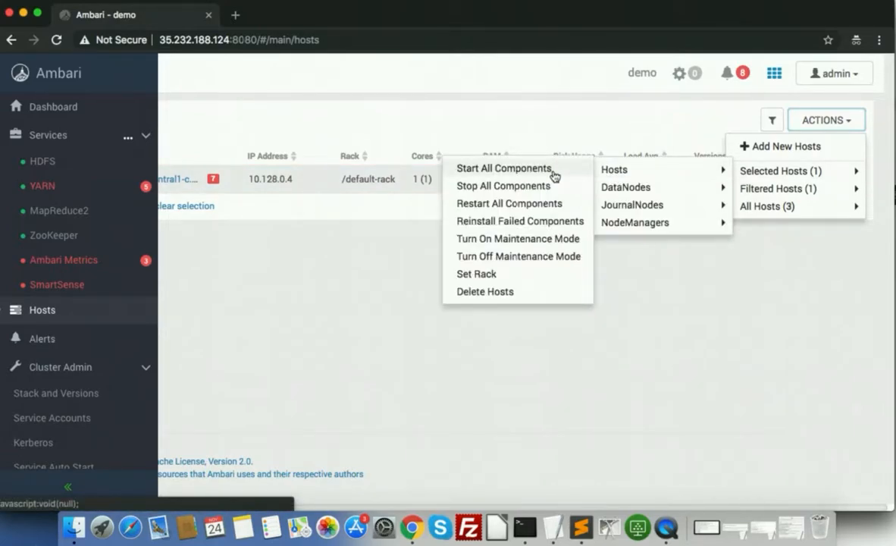
mouse_move(636, 230)
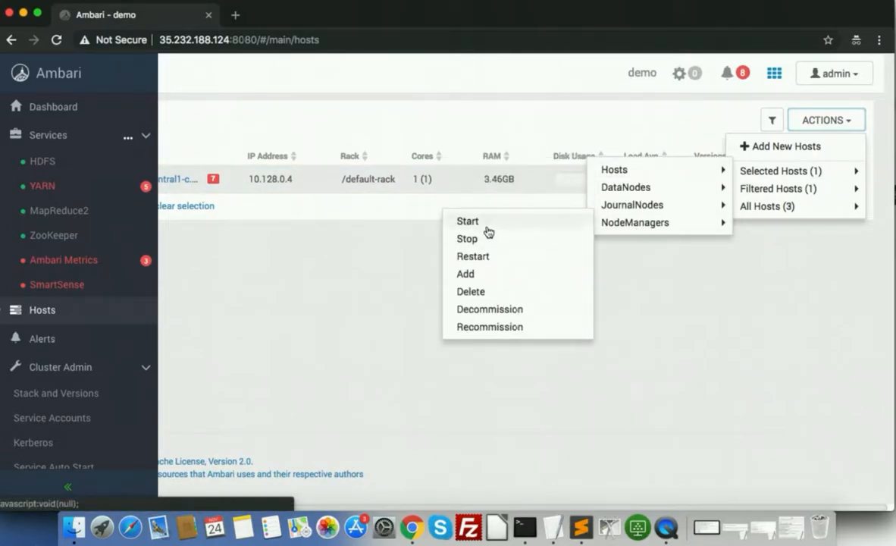
left_click(486, 226)
left_click(620, 245)
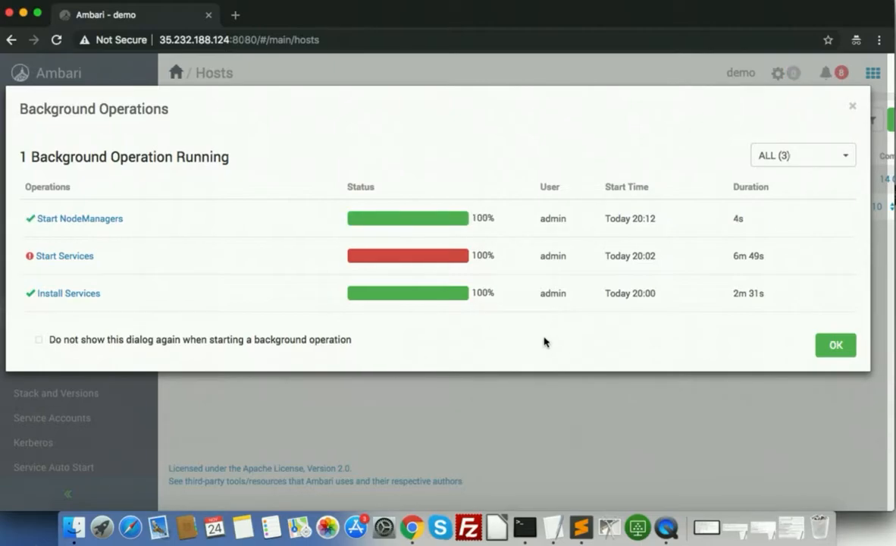
left_click(835, 345)
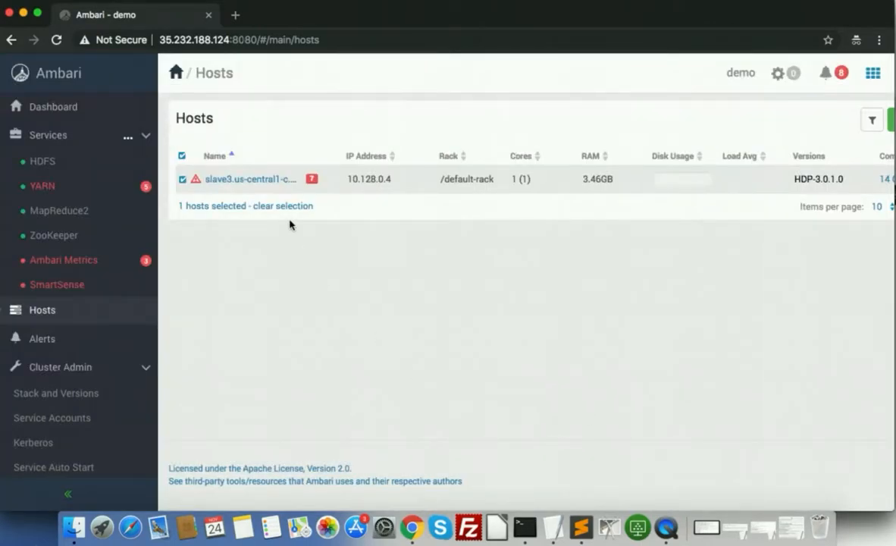
left_click(56, 40)
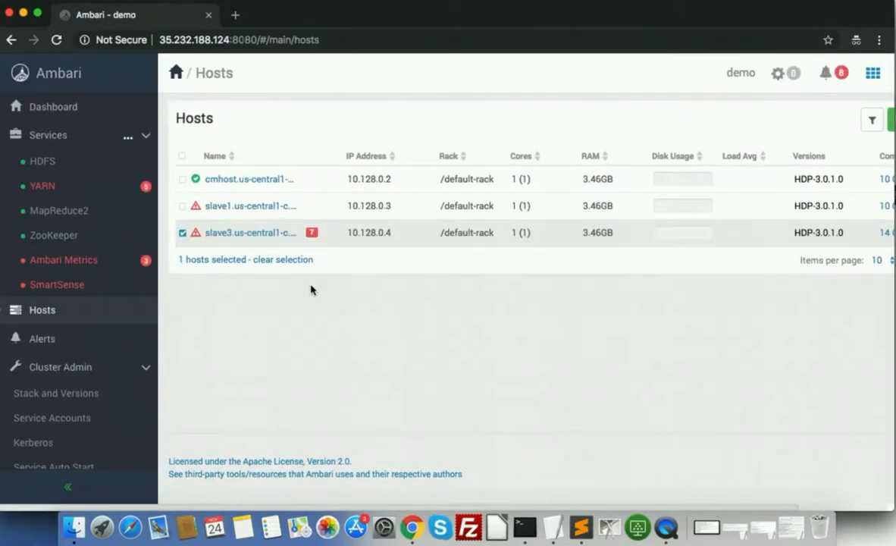
Deselect 10.128.0.4, then go from YARN's summary to the Timeline Service V2.0 Reader host slave3
left_click(181, 233)
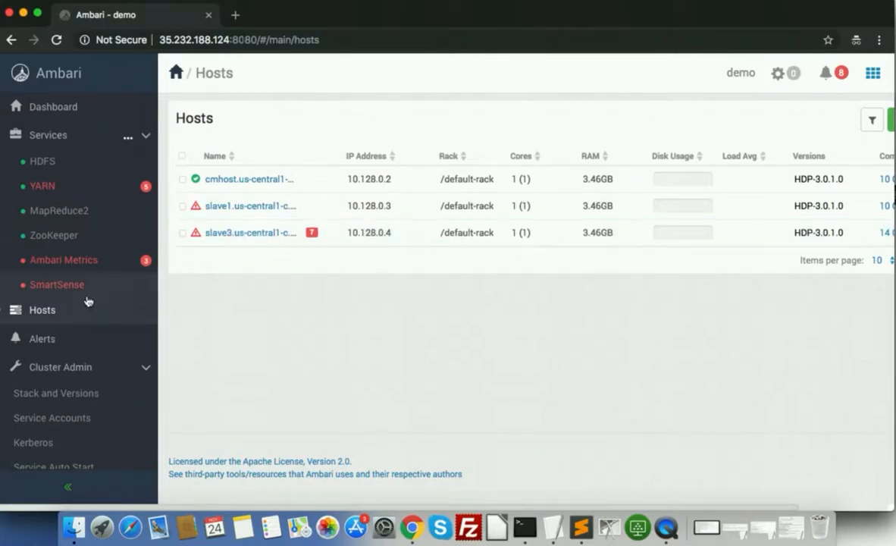
left_click(3, 310)
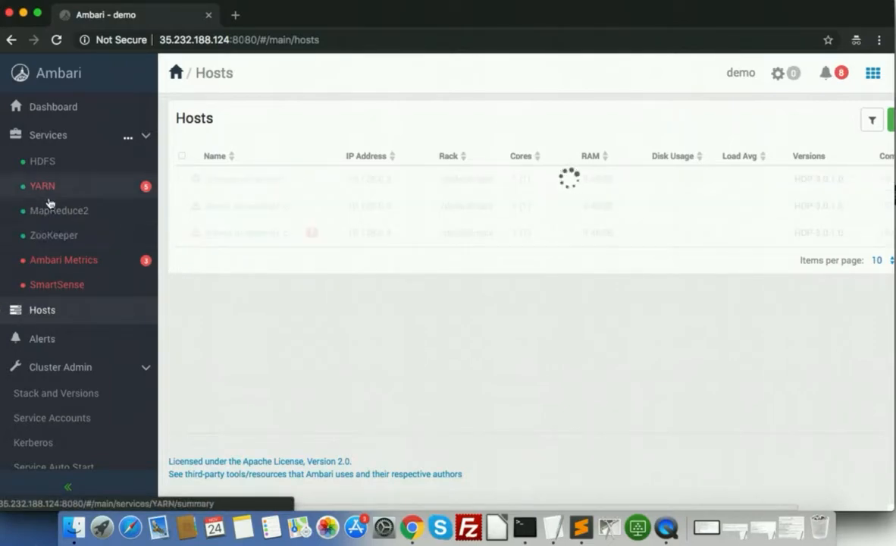
left_click(86, 198)
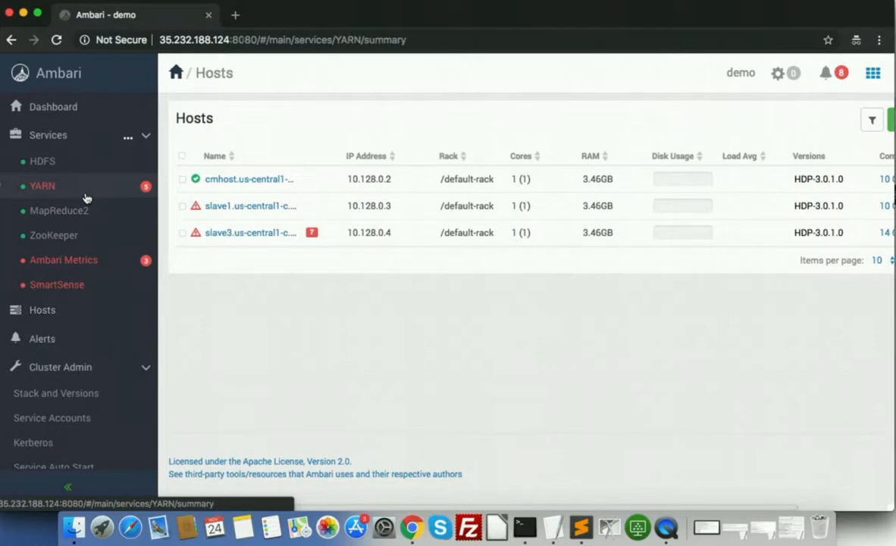
scroll(392, 364, "down", 1)
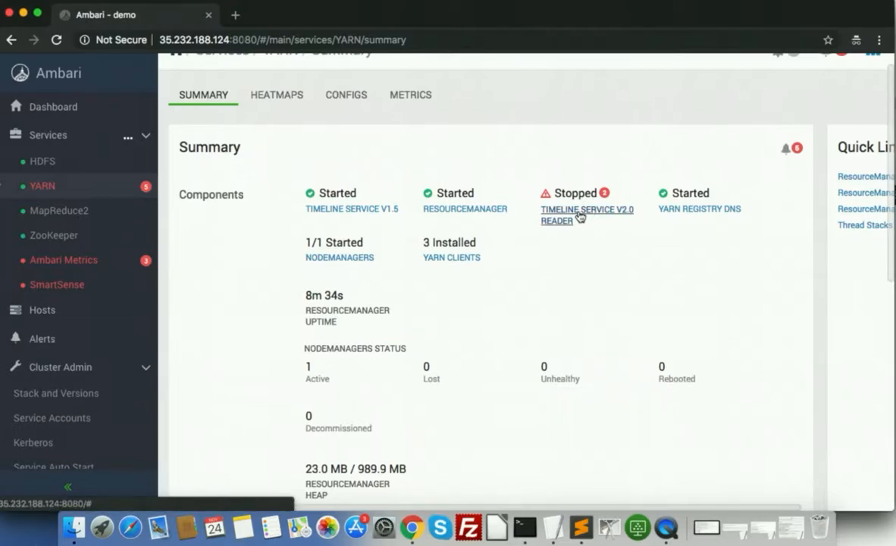
scroll(580, 216, "down", 3)
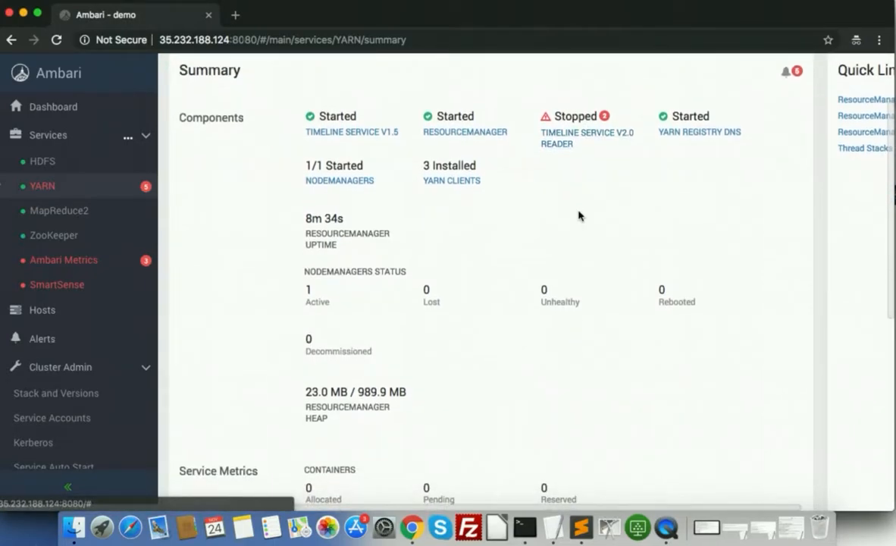
scroll(610, 221, "right", 2)
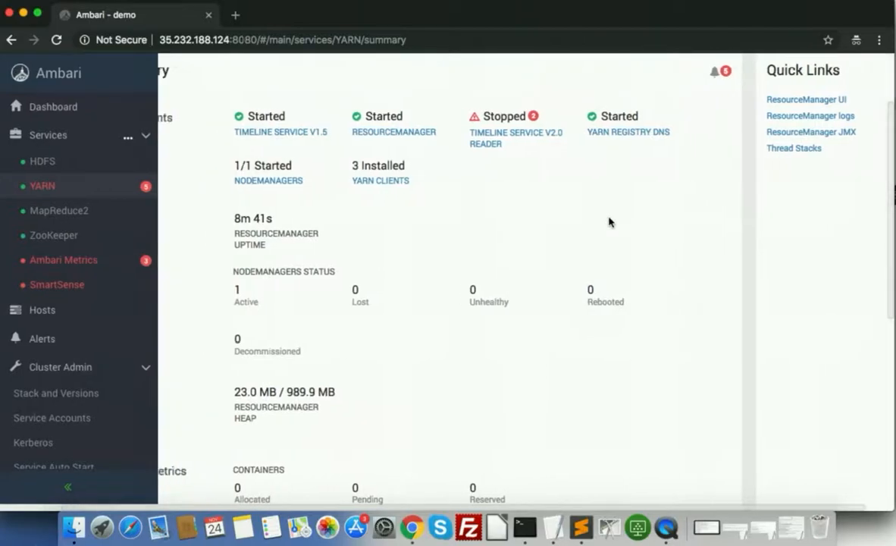
left_click(531, 144)
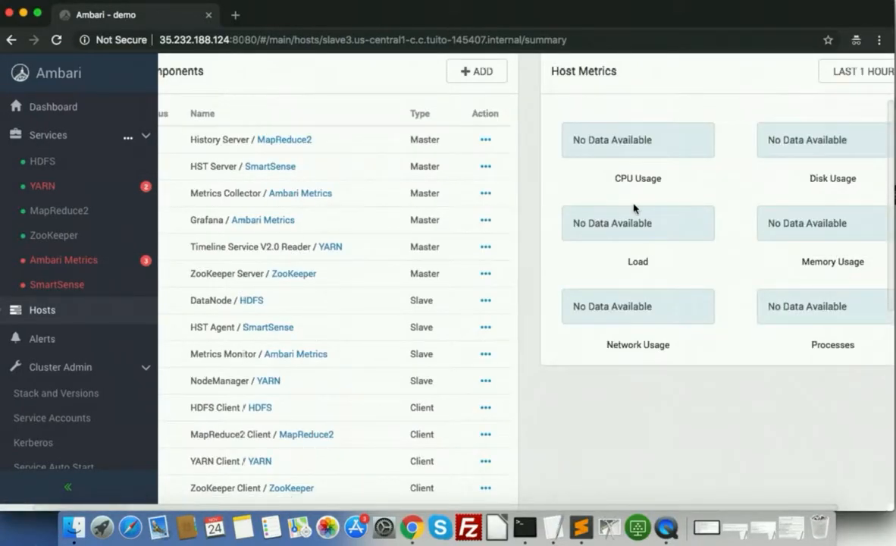
Start the Metrics Collector on slave3 from its component actions and confirm
scroll(633, 209, "right", 2)
scroll(634, 209, "up", 3)
scroll(634, 209, "left", 3)
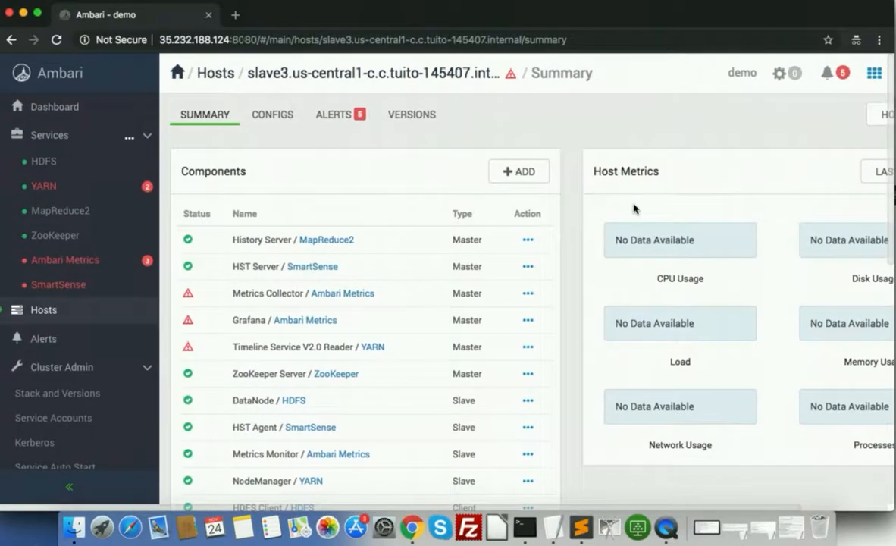
left_click(529, 294)
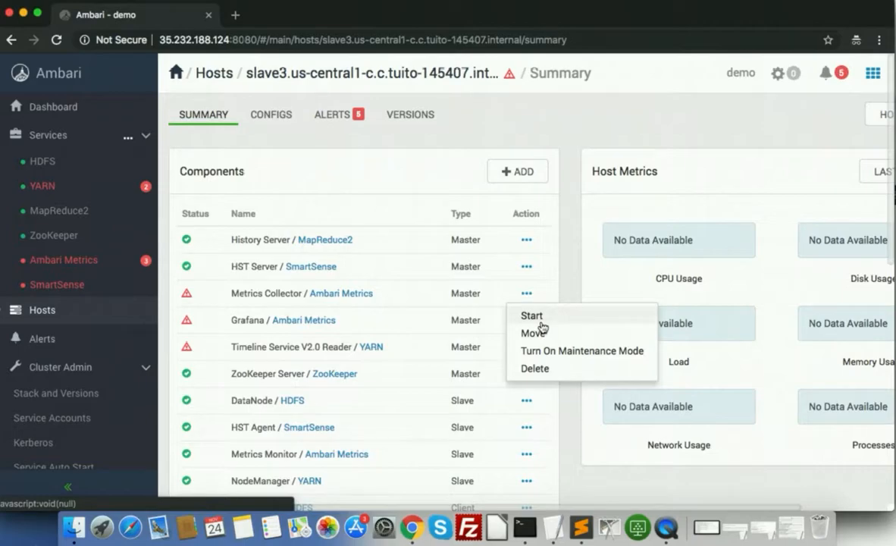
left_click(540, 322)
left_click(612, 185)
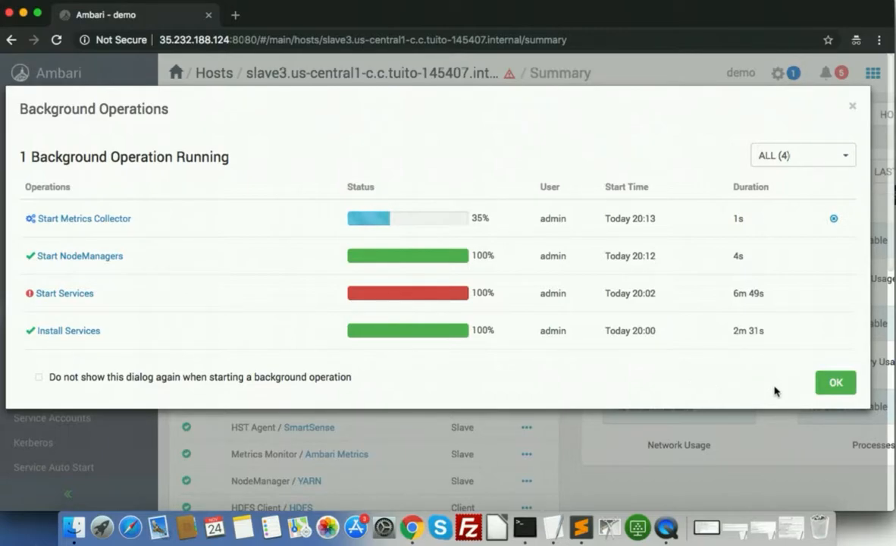
Dismiss the Background Operations list and review the YARN service summary
left_click(834, 382)
scroll(658, 332, "down", 3)
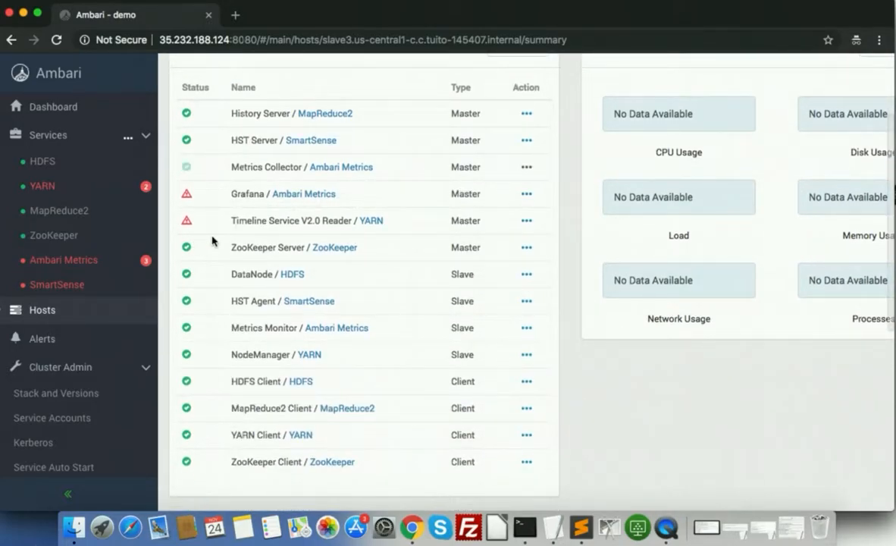
left_click(88, 200)
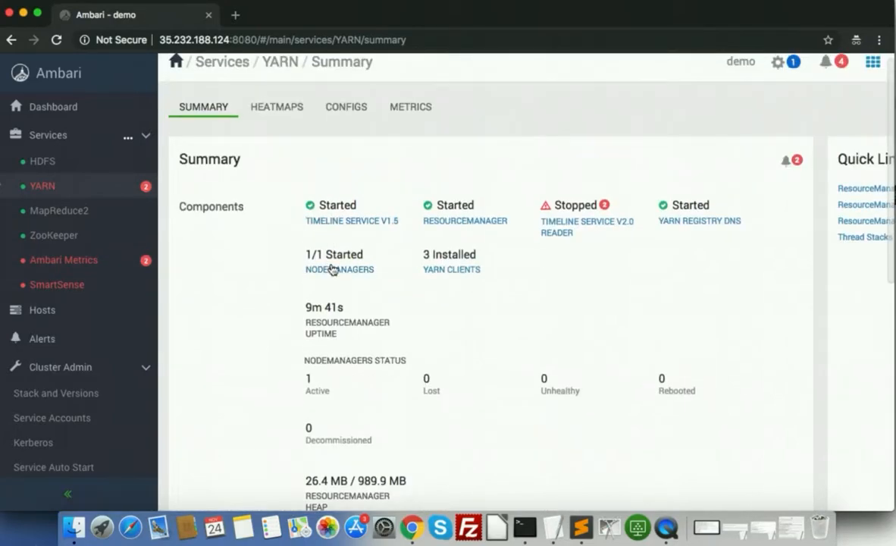
scroll(344, 279, "up", 1)
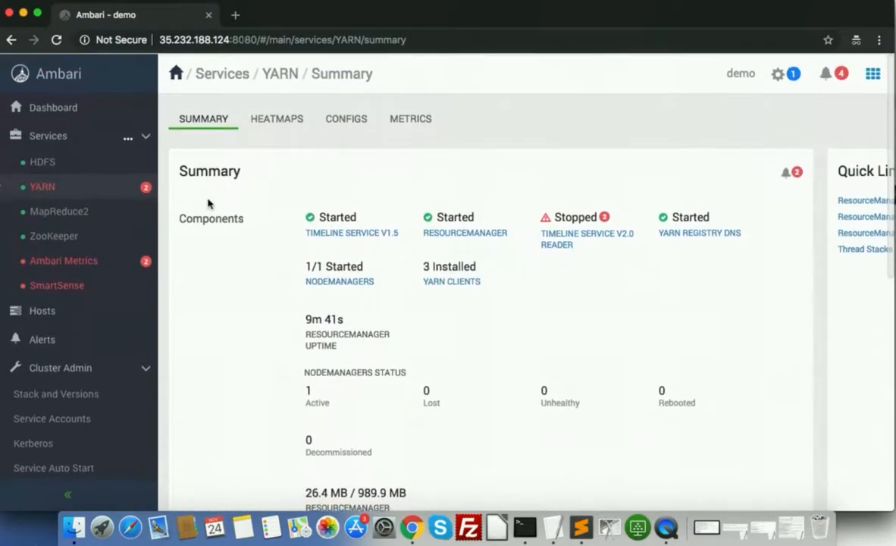
Review the HDFS summary, then return to dashboard metrics showing NameNode Heap 12% and HDFS Disk Usage 1%
left_click(43, 161)
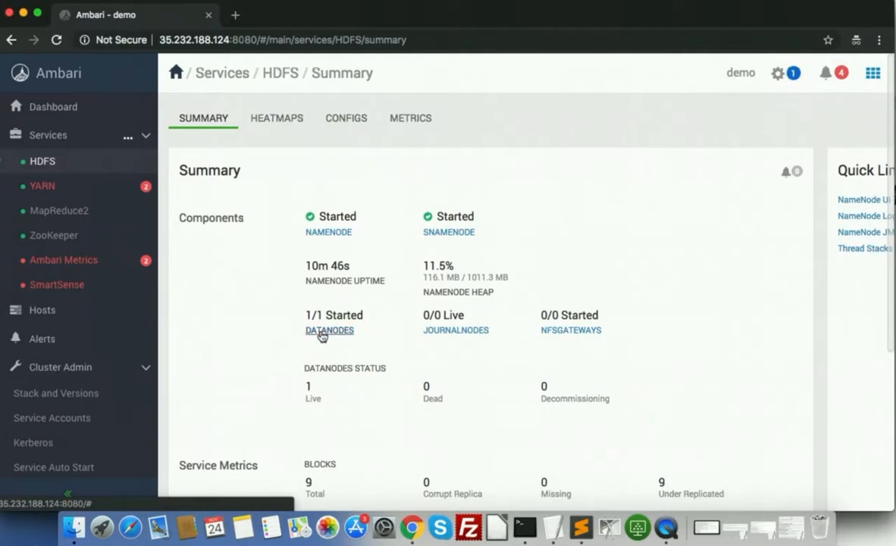
scroll(376, 342, "down", 3)
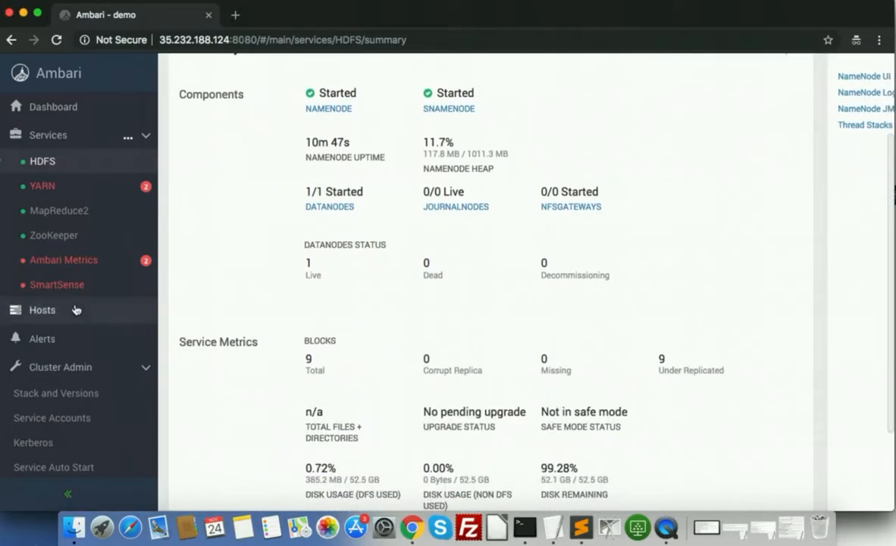
left_click(58, 73)
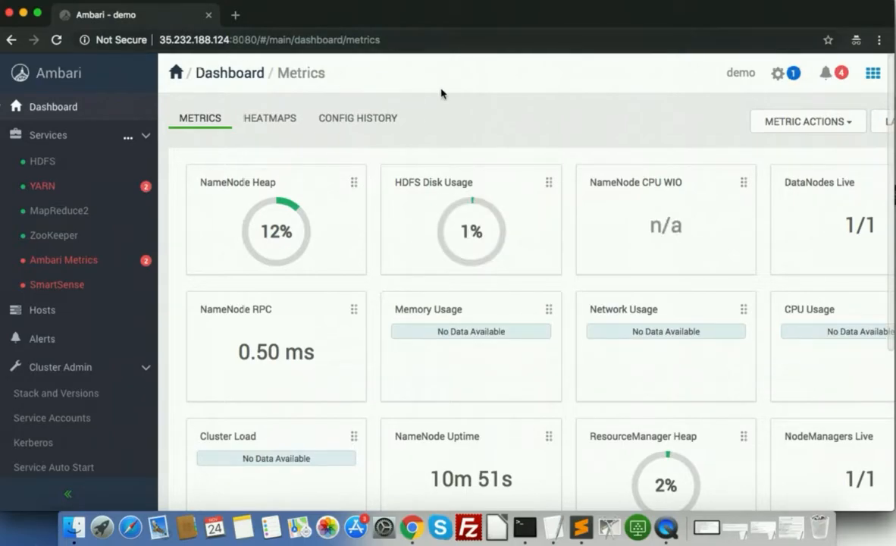
mouse_move(259, 171)
scroll(508, 294, "down", 3)
scroll(508, 294, "up", 3)
scroll(508, 292, "down", 3)
scroll(508, 289, "up", 3)
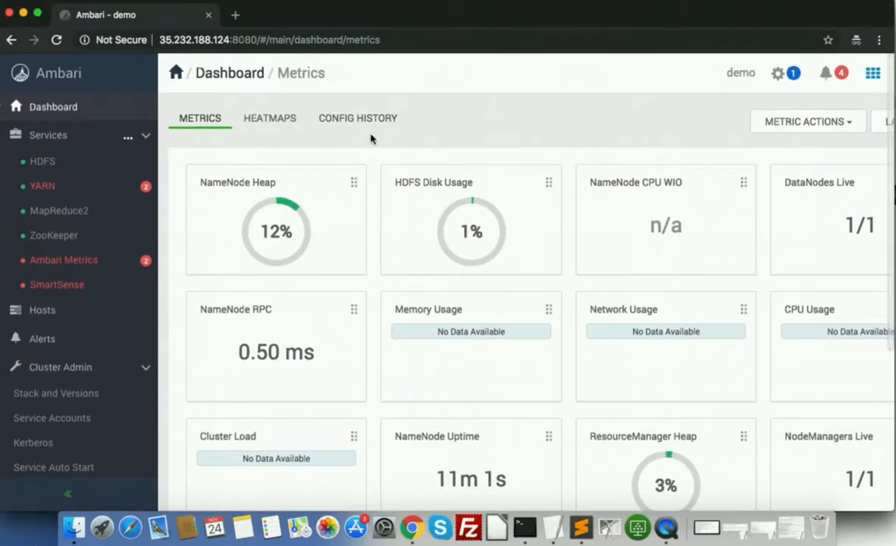
scroll(370, 140, "down", 5)
scroll(470, 394, "up", 1)
scroll(470, 394, "up", 3)
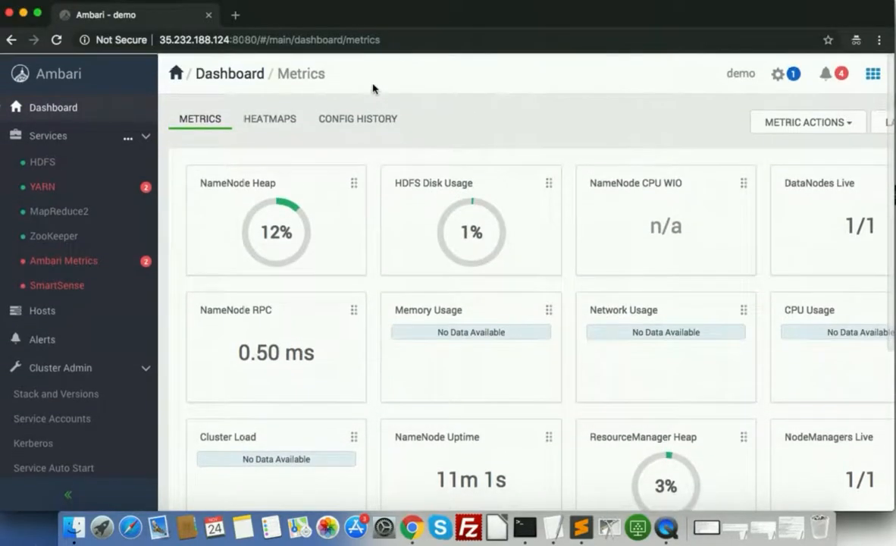
left_click(269, 118)
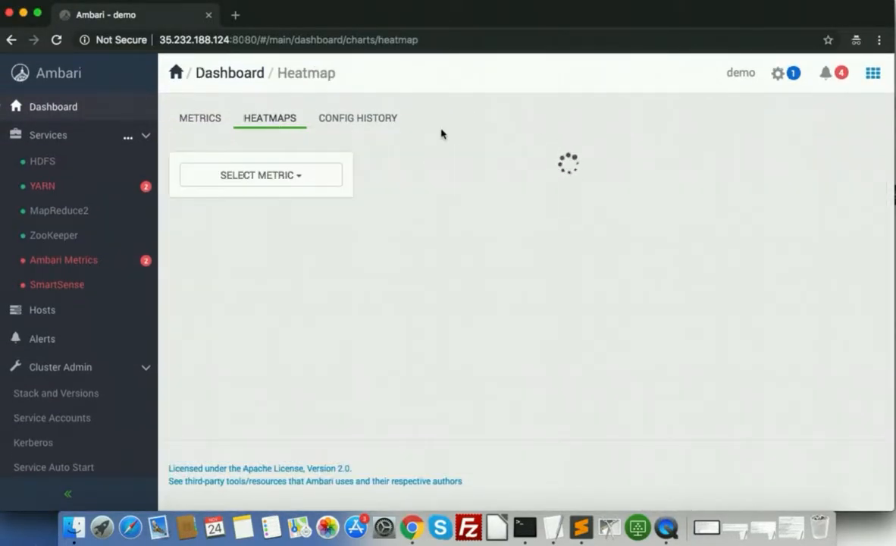
left_click(783, 76)
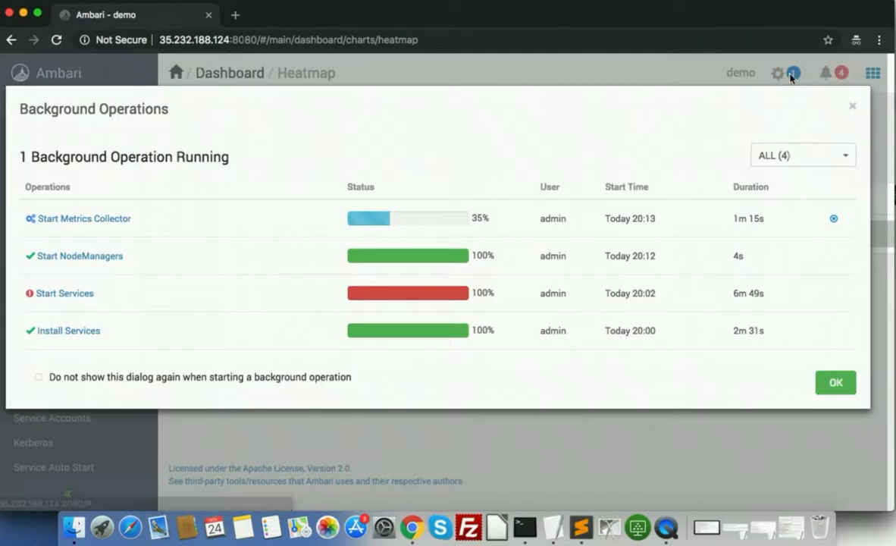
left_click(851, 108)
left_click(840, 76)
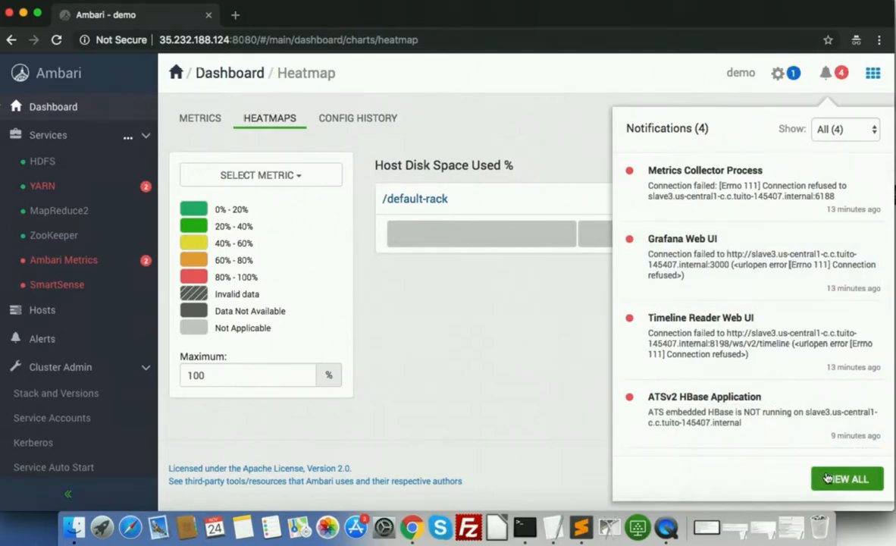
left_click(483, 375)
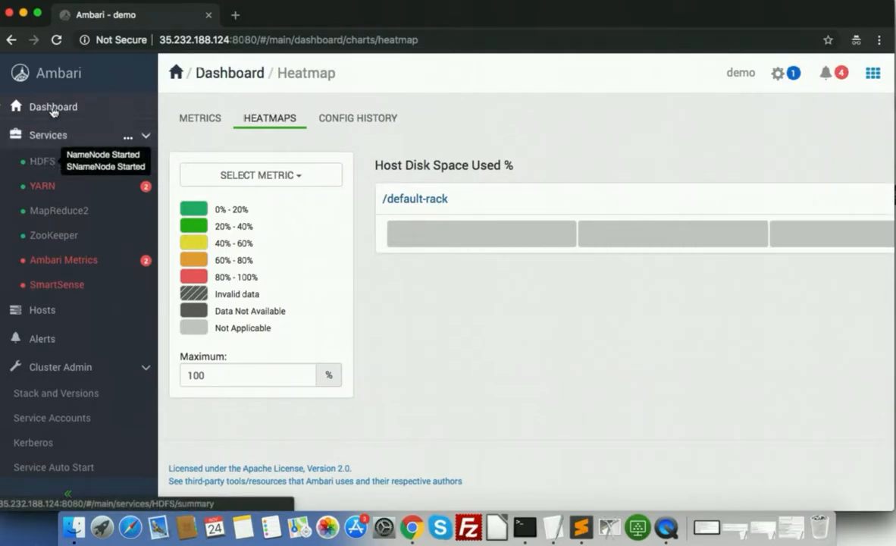
left_click(52, 77)
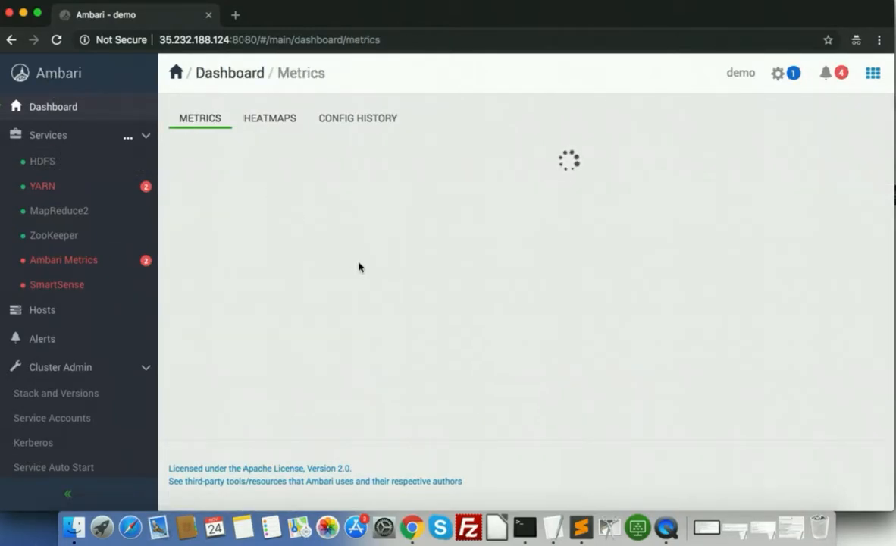
scroll(453, 284, "down", 5)
scroll(455, 288, "up", 4)
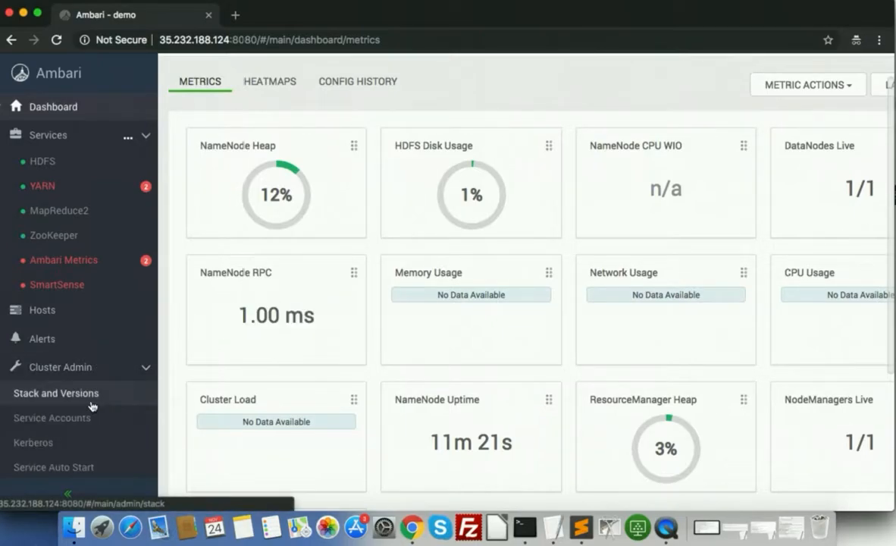
Show Stack and Versions, with HDFS, YARN, MapReduce2, ZooKeeper and Ambari Metrics listed as Installed
left_click(64, 399)
scroll(422, 278, "down", 2)
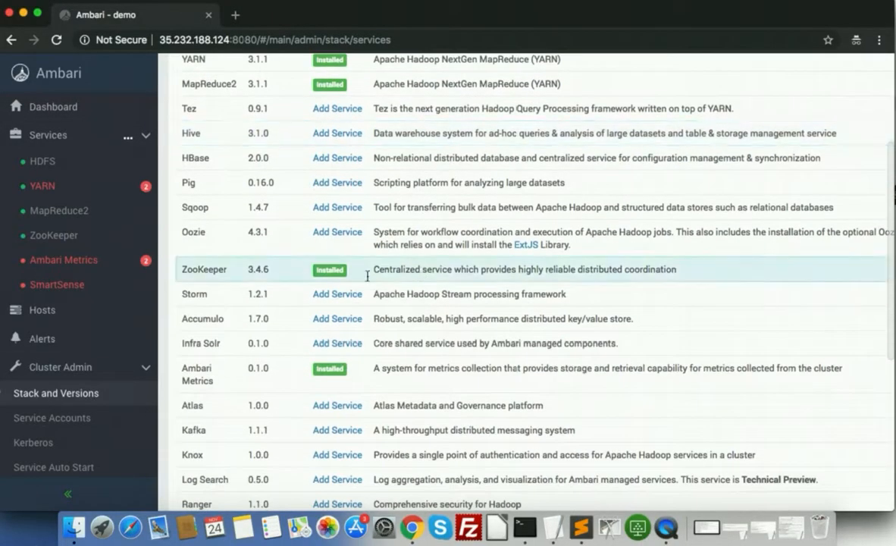
scroll(386, 274, "up", 3)
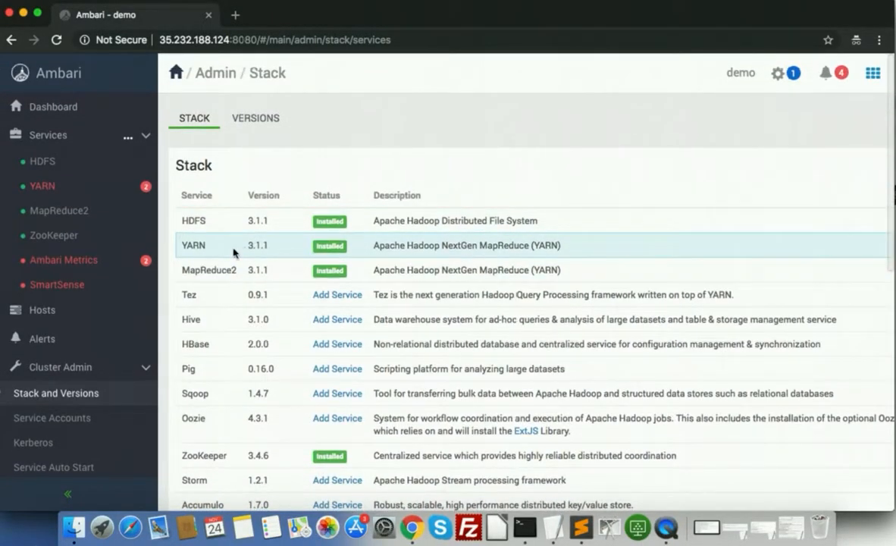
scroll(235, 252, "down", 2)
scroll(258, 209, "down", 3)
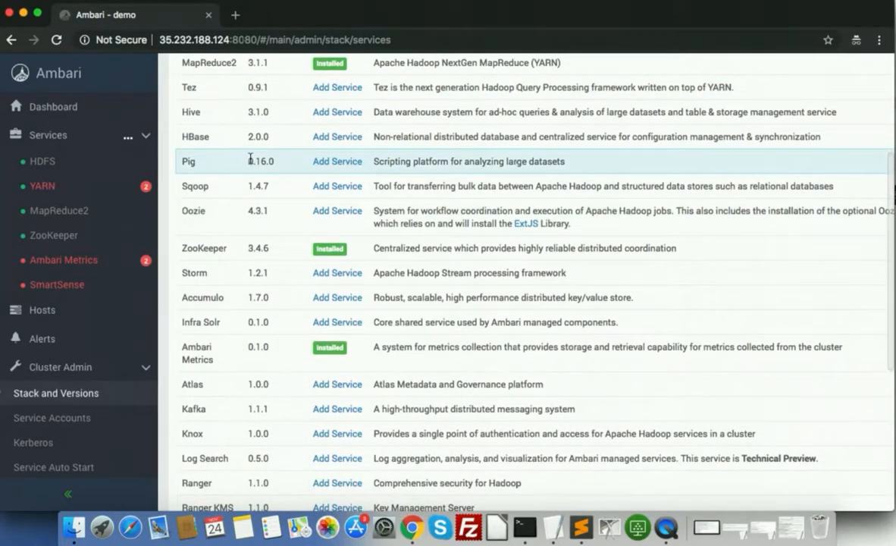
scroll(250, 159, "down", 4)
scroll(247, 156, "up", 10)
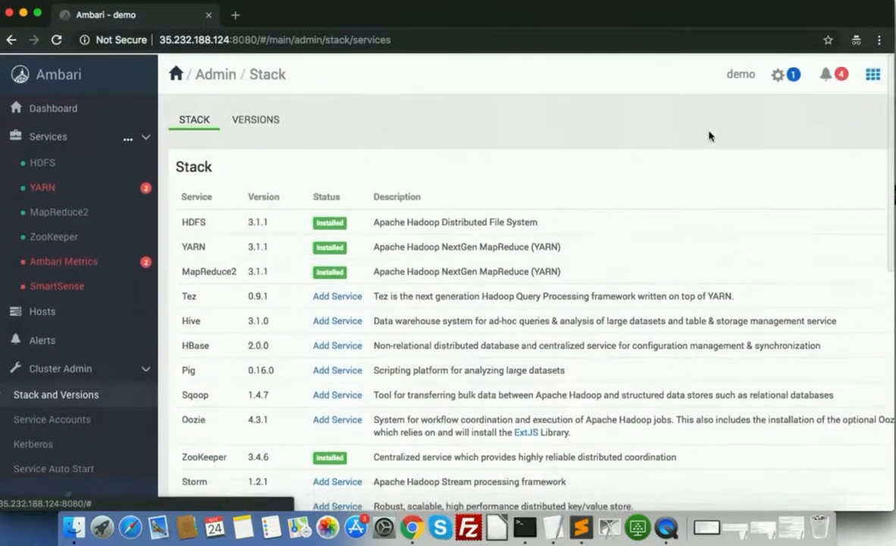
Return to the Dashboard, glance at the Views list, and review metrics like NameNode RPC 0.33 ms
left_click(76, 73)
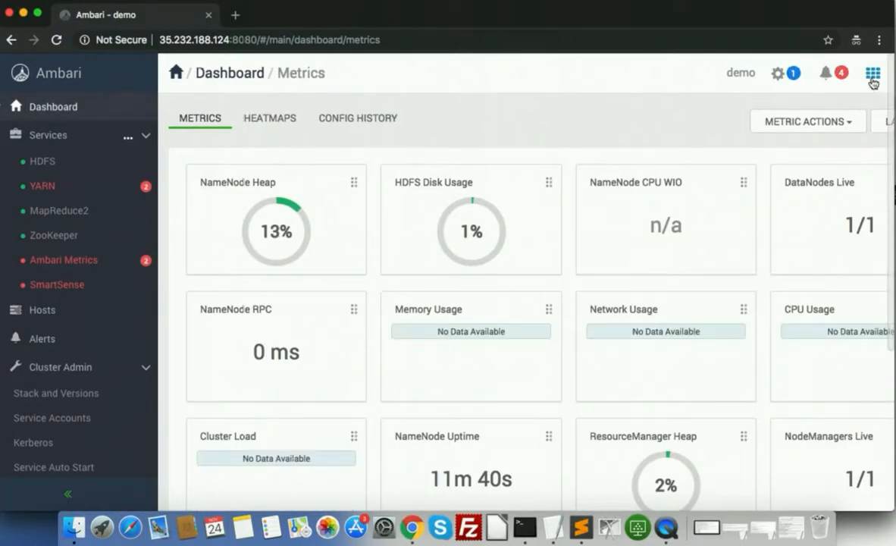
left_click(873, 73)
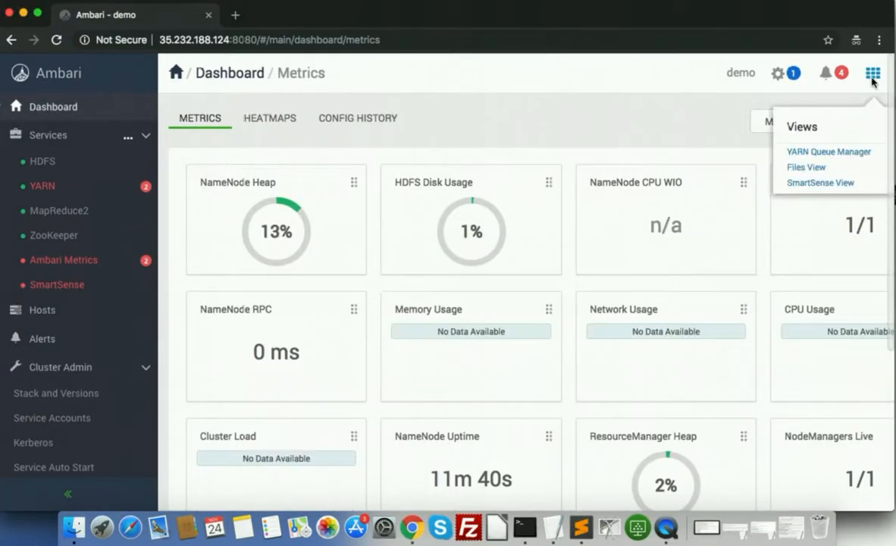
left_click(617, 115)
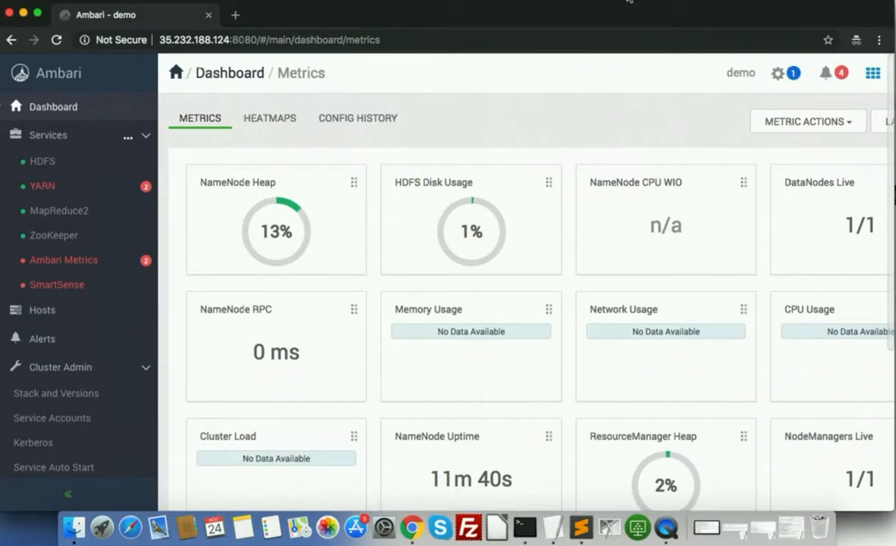
scroll(611, 170, "down", 5)
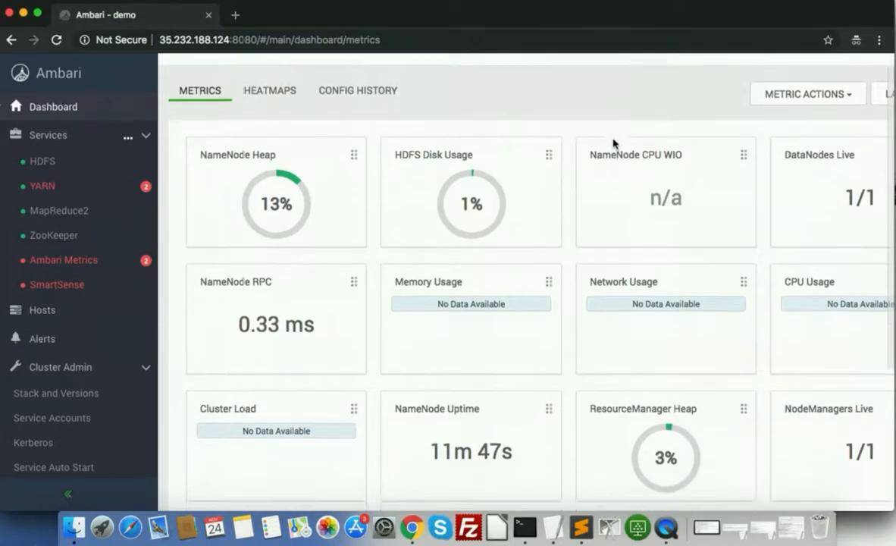
scroll(614, 182, "up", 5)
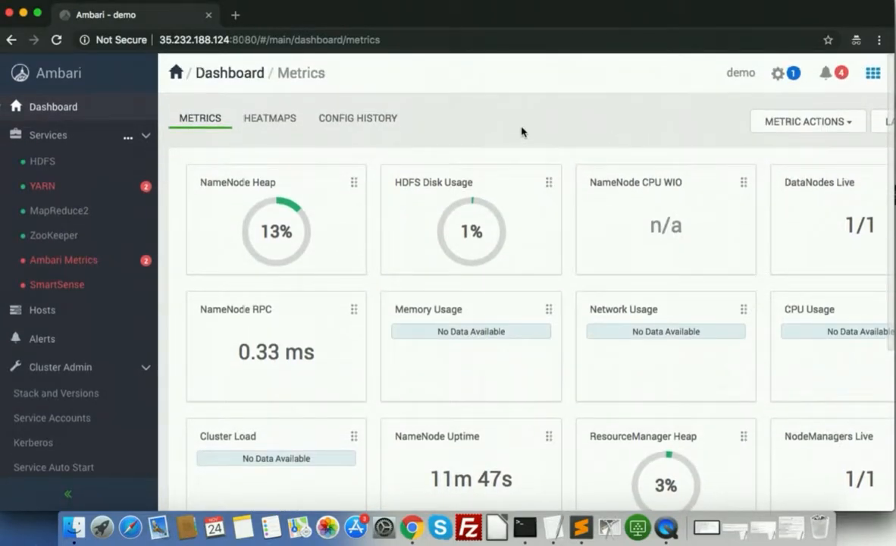
scroll(521, 132, "down", 3)
scroll(522, 131, "up", 3)
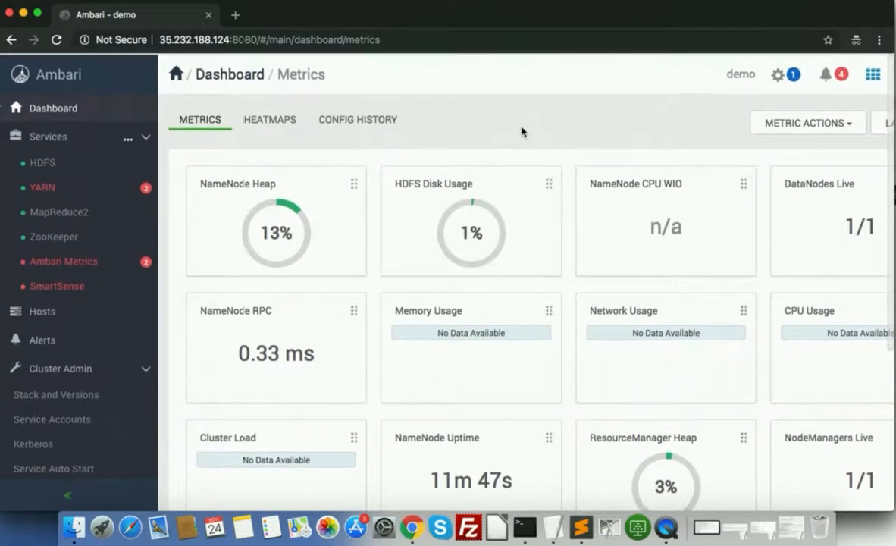